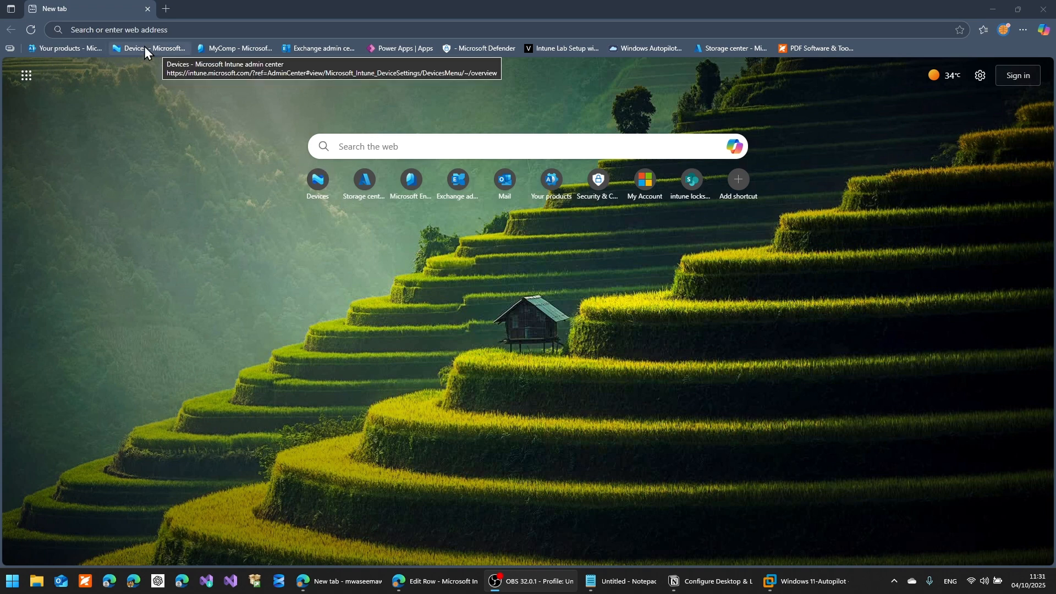
# Step: Open the Microsoft Entra admin center at entra.microsoft.com and view the list of all devices
pyautogui.click(118, 29)
pyautogui.write('entr')
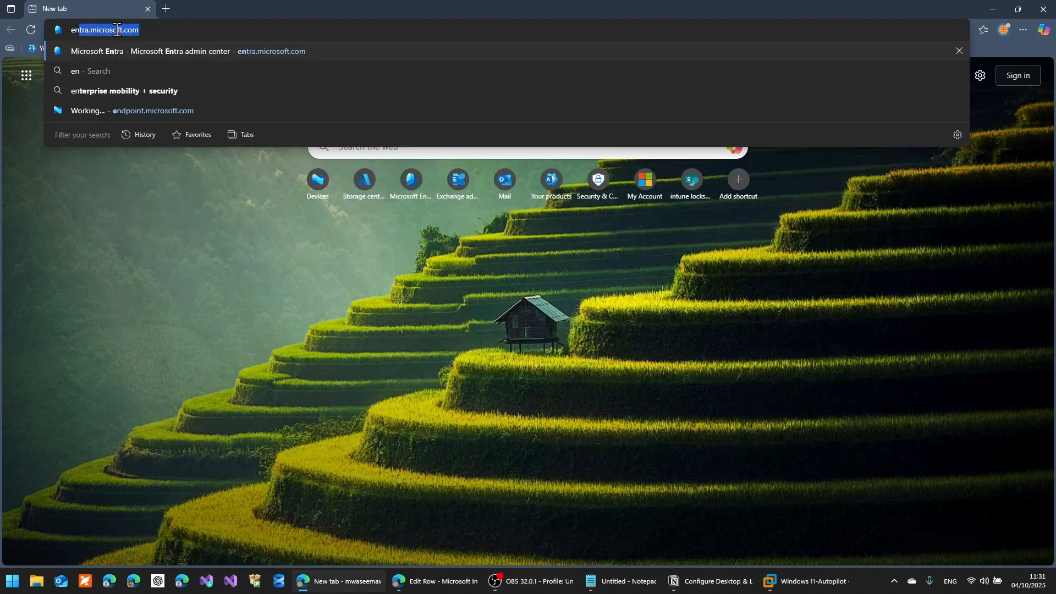
pyautogui.write('a')
pyautogui.press('Return')
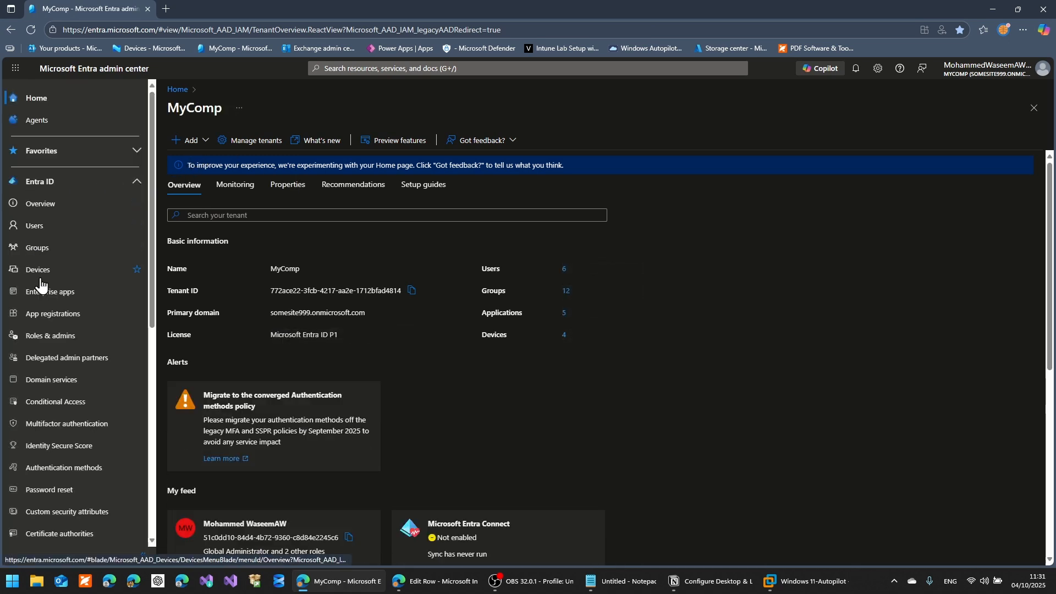
pyautogui.click(38, 271)
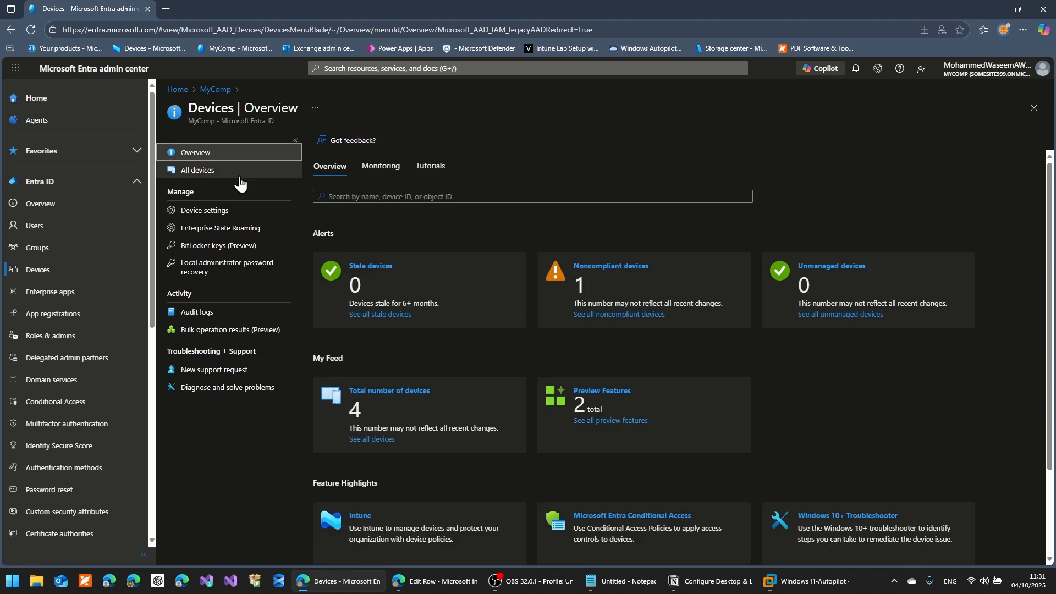
pyautogui.click(239, 175)
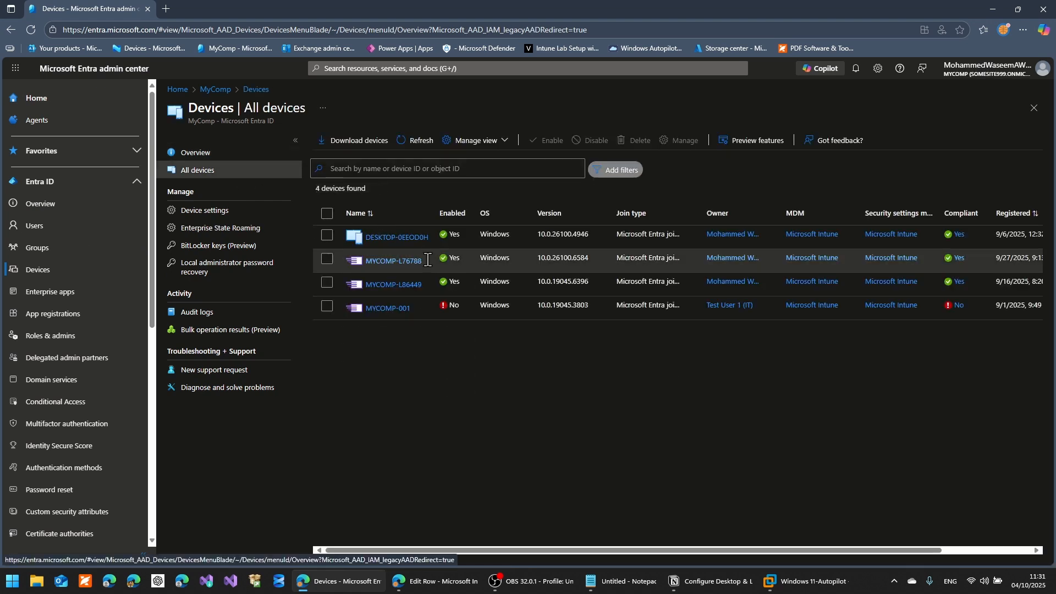
pyautogui.click(326, 259)
pyautogui.click(322, 283)
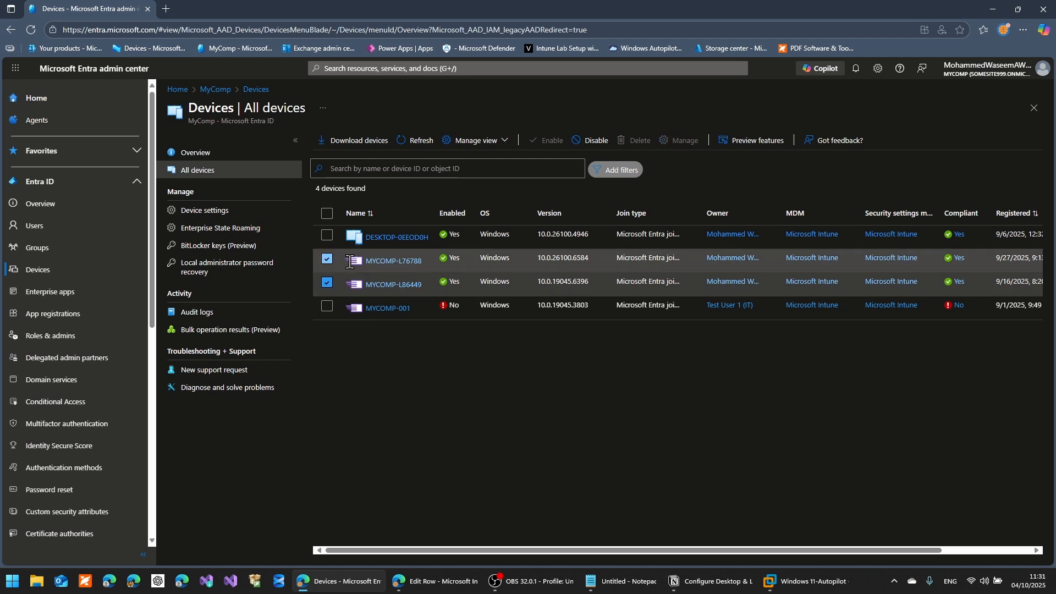
pyautogui.click(326, 282)
pyautogui.click(326, 258)
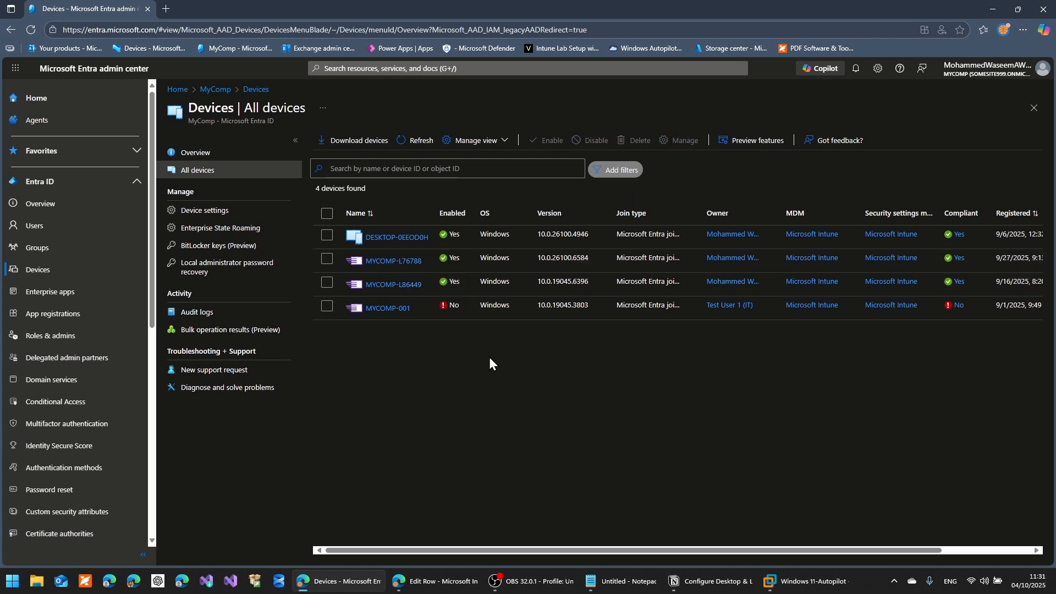
# Step: View the direct members of the SG-Autopilot Devices-Win11 group and check the Windows 11-Autopilot virtual machine in VMware Workstation
pyautogui.click(167, 8)
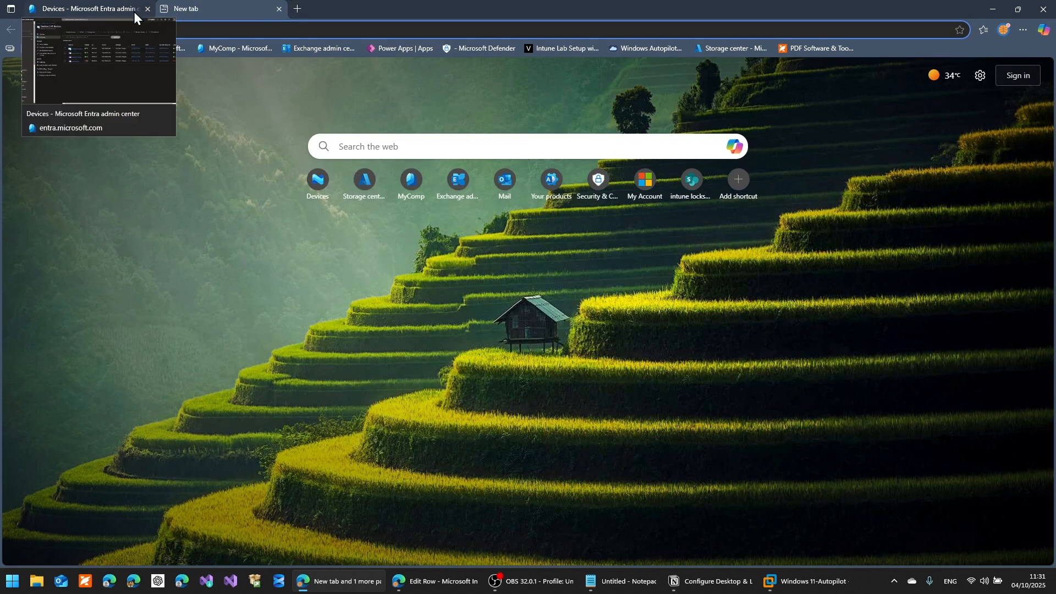
pyautogui.click(121, 11)
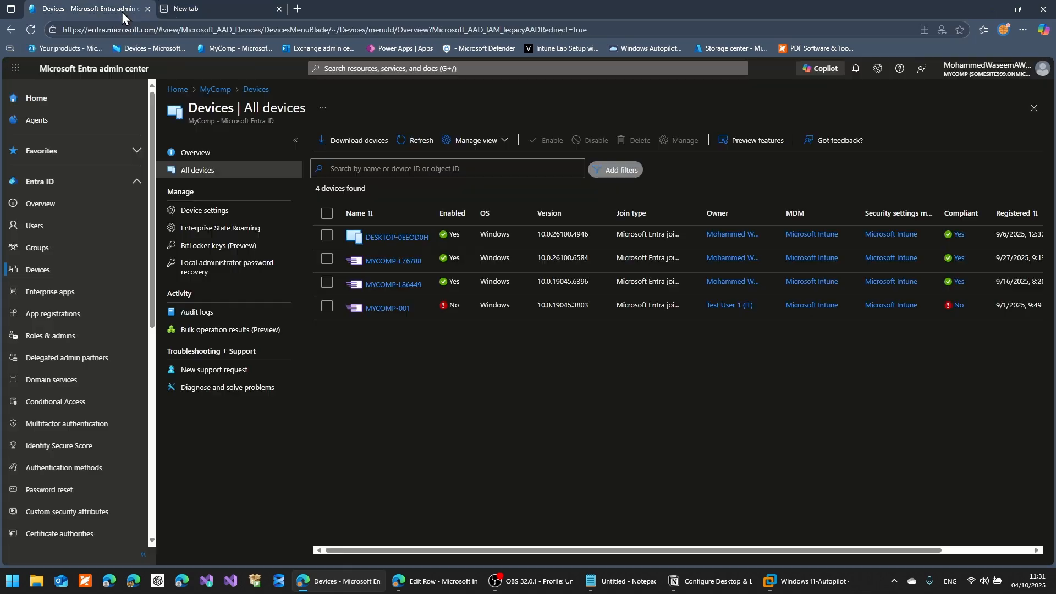
pyautogui.click(83, 251)
pyautogui.click(234, 172)
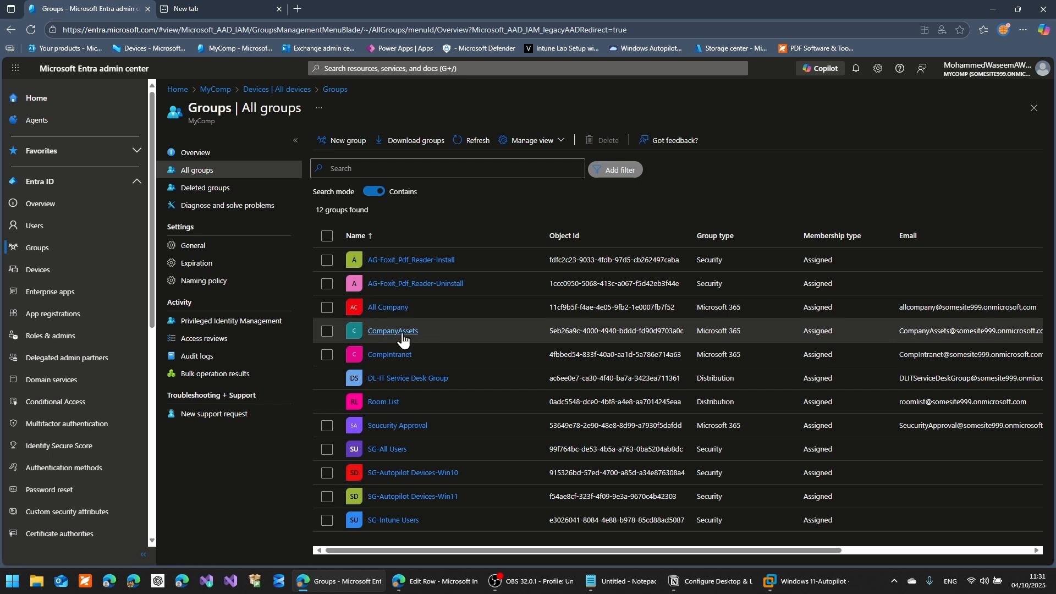
pyautogui.click(407, 500)
pyautogui.click(406, 498)
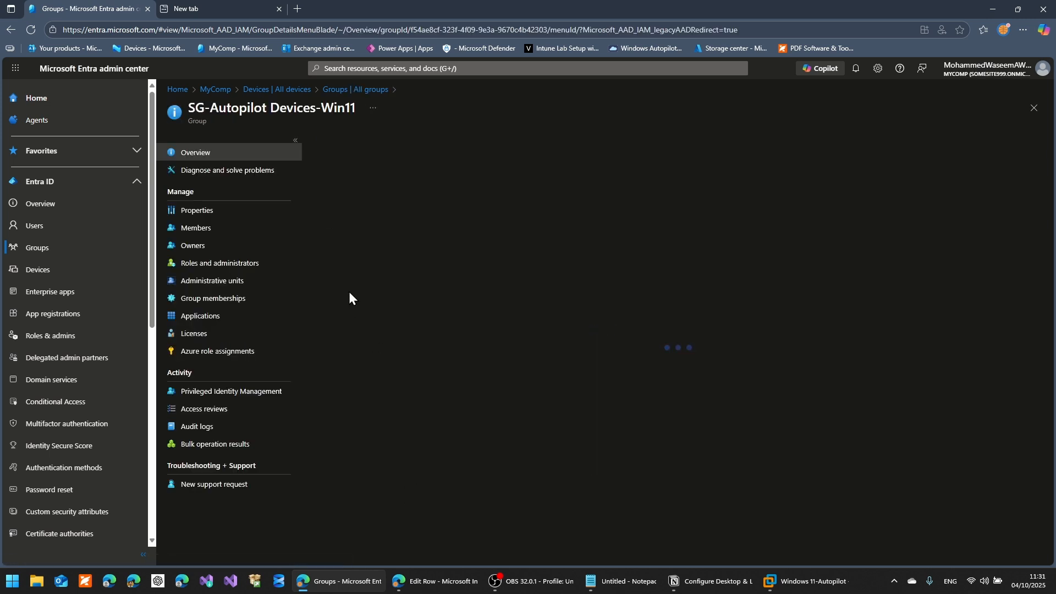
pyautogui.click(197, 230)
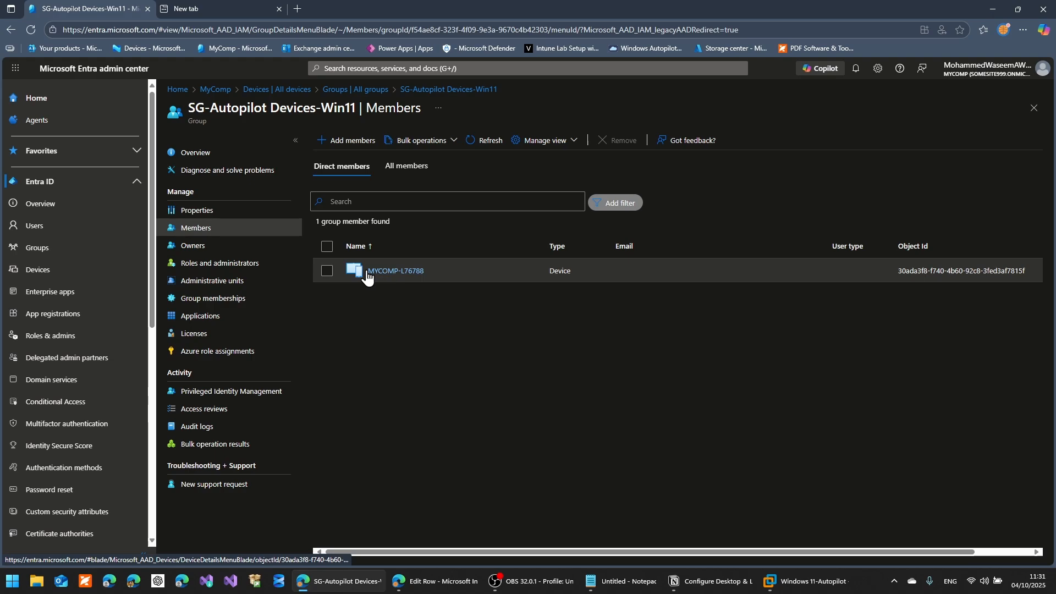
pyautogui.click(985, 503)
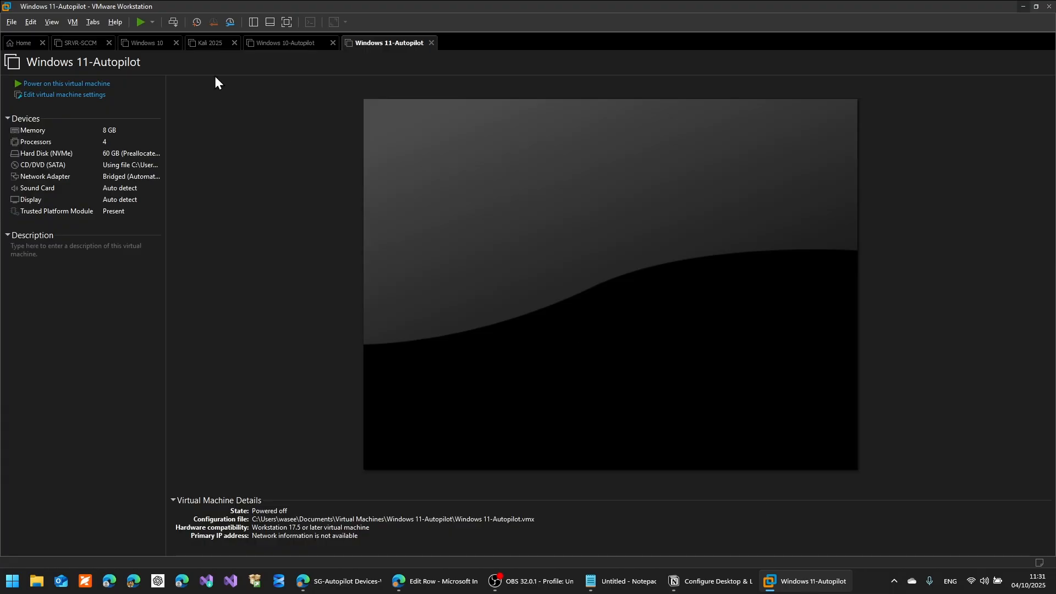
pyautogui.click(1022, 7)
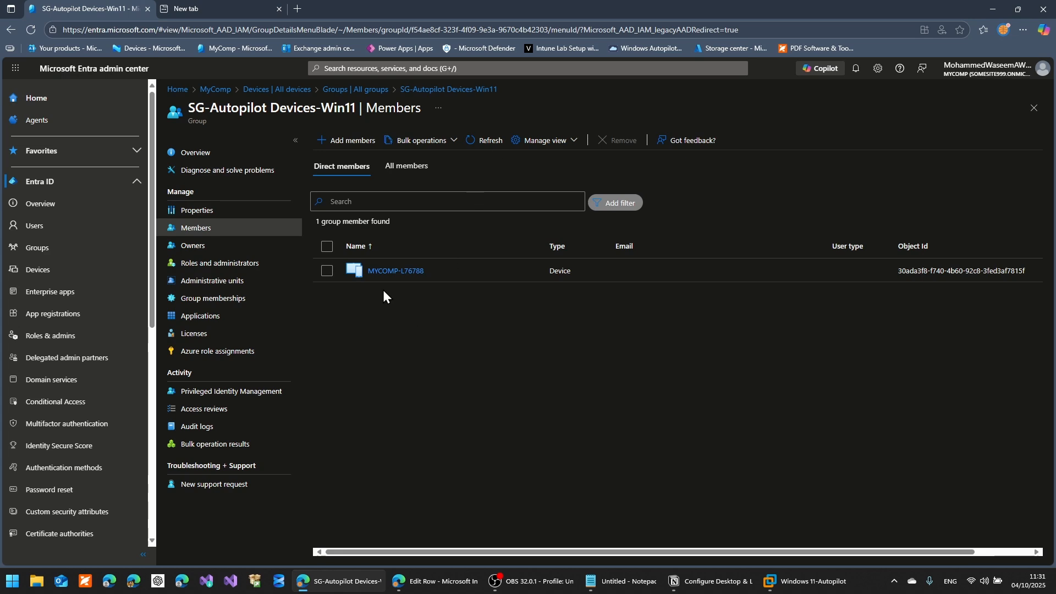
# Step: Switch to the Microsoft Intune admin center in the second browser tab, view all devices and open the device configuration policies
pyautogui.click(212, 11)
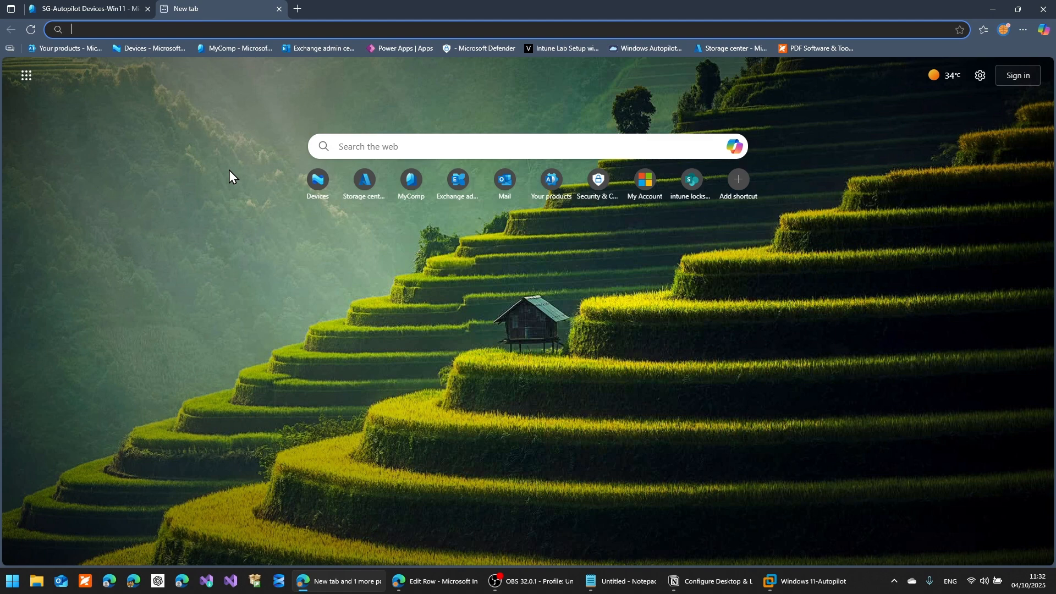
pyautogui.click(154, 47)
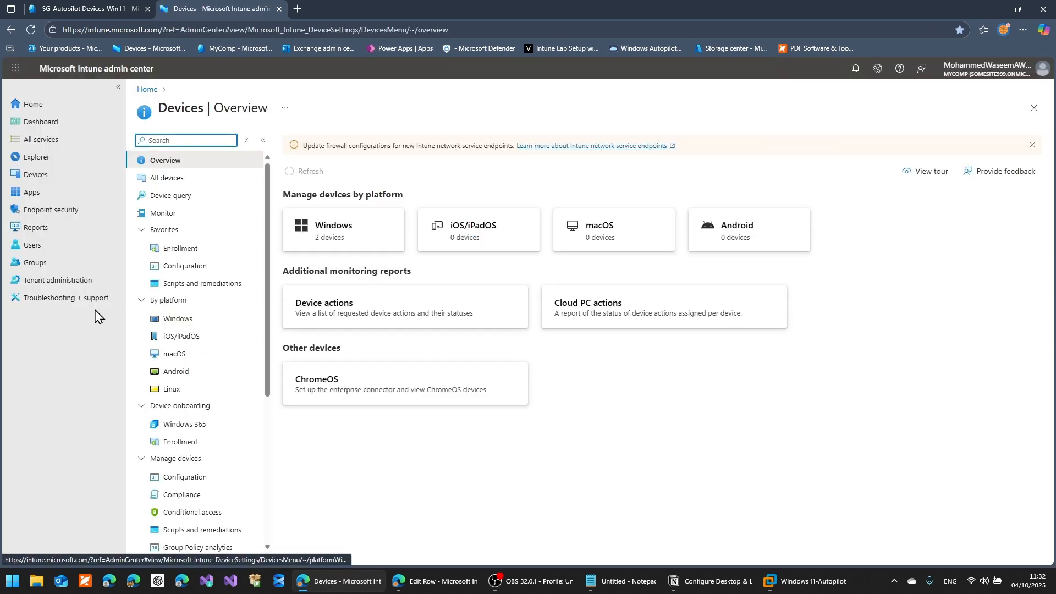
pyautogui.click(160, 187)
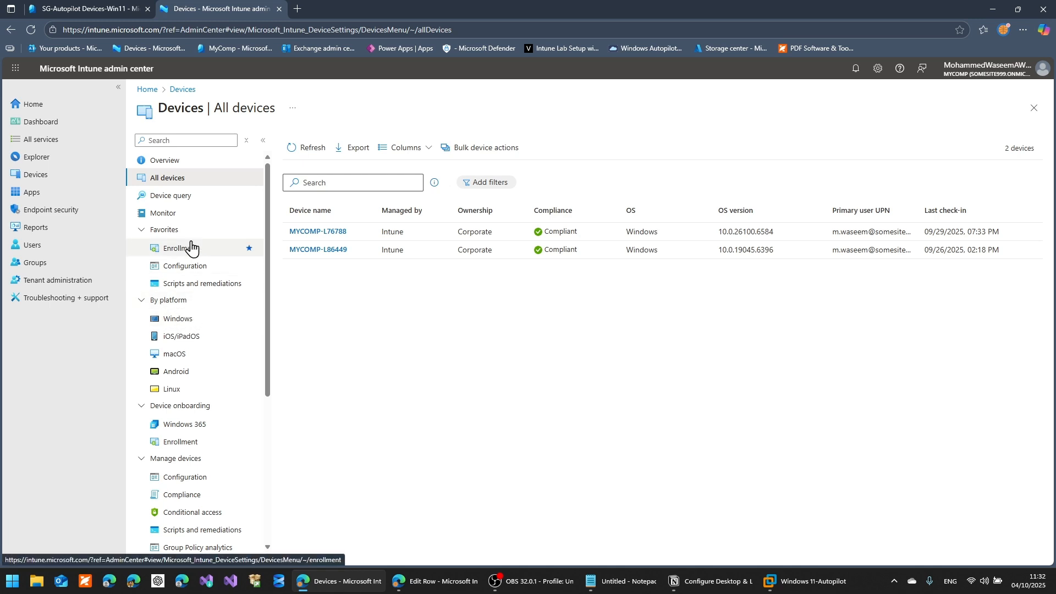
pyautogui.scroll(-3, 189, 246)
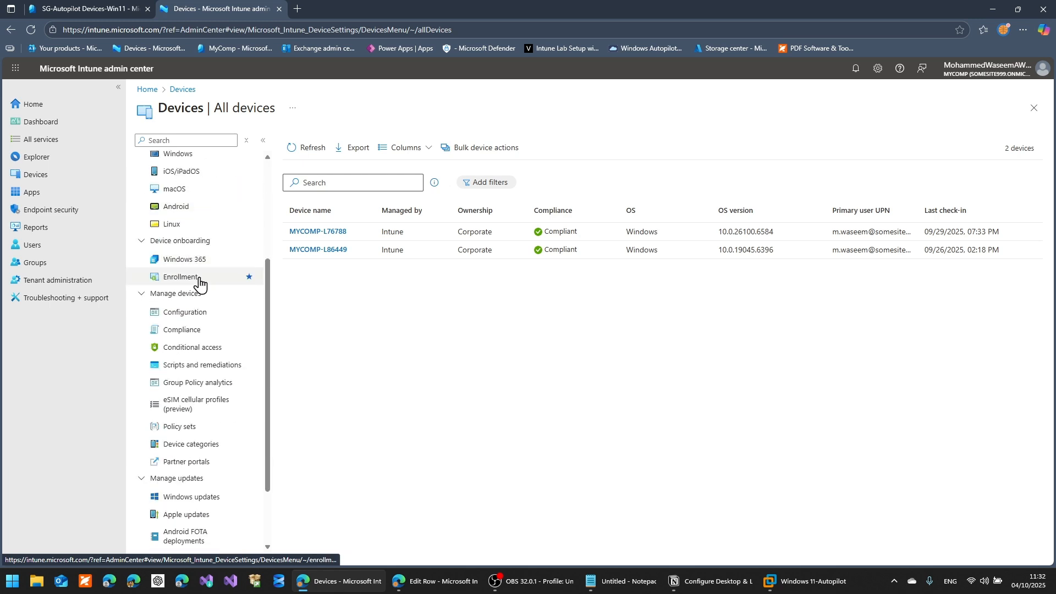
pyautogui.click(186, 314)
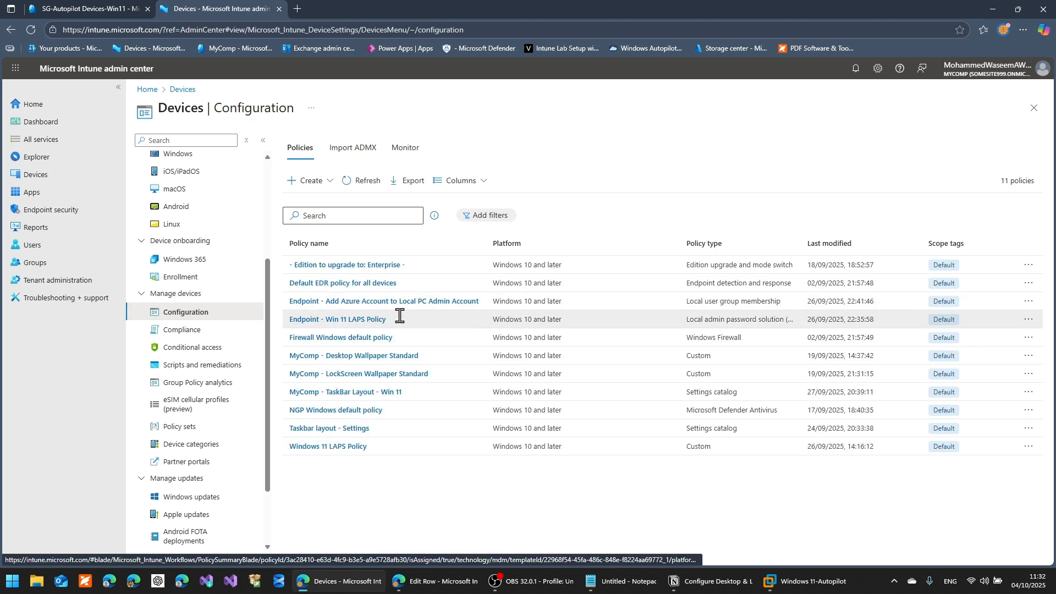
# Step: Create a new configuration policy for Windows 10 and later using the Custom template
pyautogui.click(304, 190)
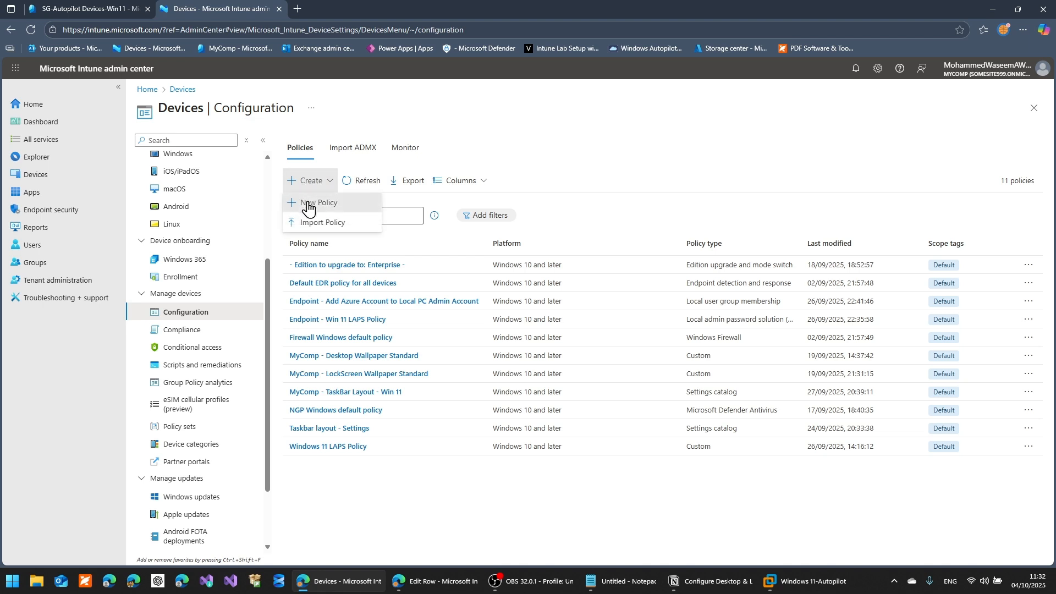
pyautogui.click(308, 208)
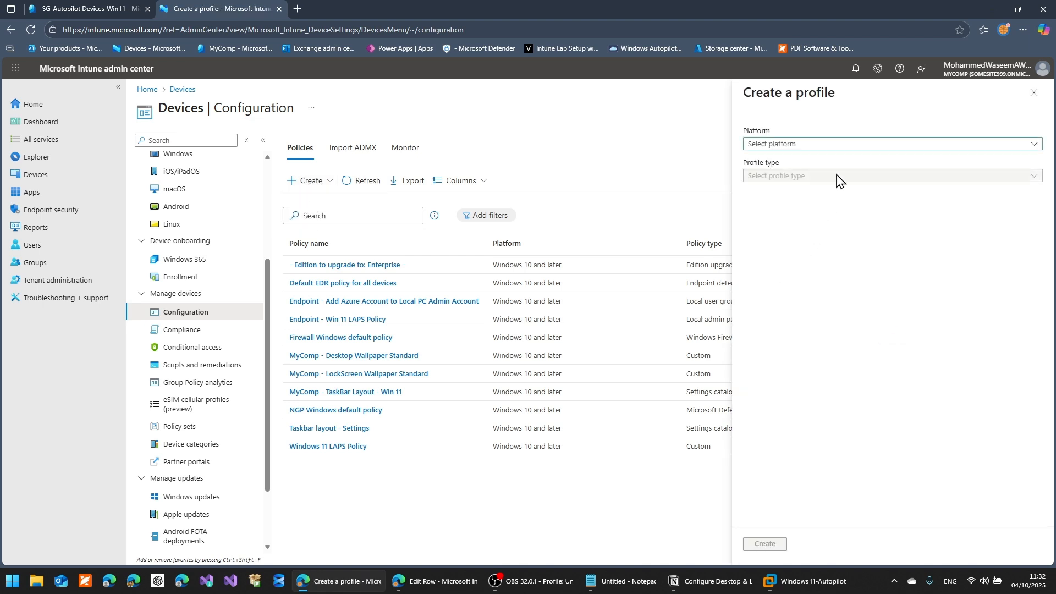
pyautogui.click(838, 144)
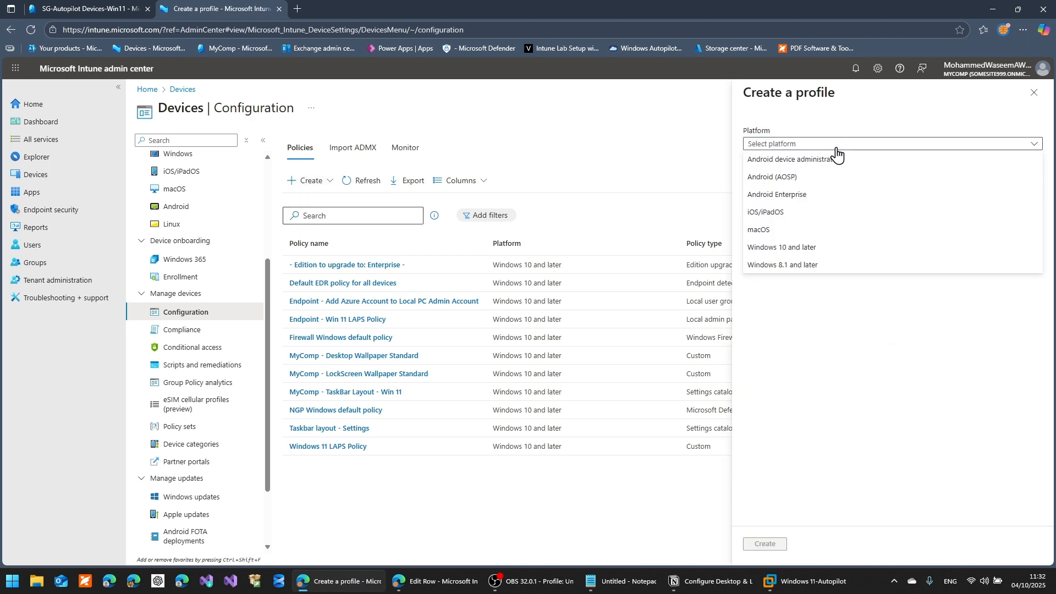
pyautogui.click(817, 253)
pyautogui.click(818, 177)
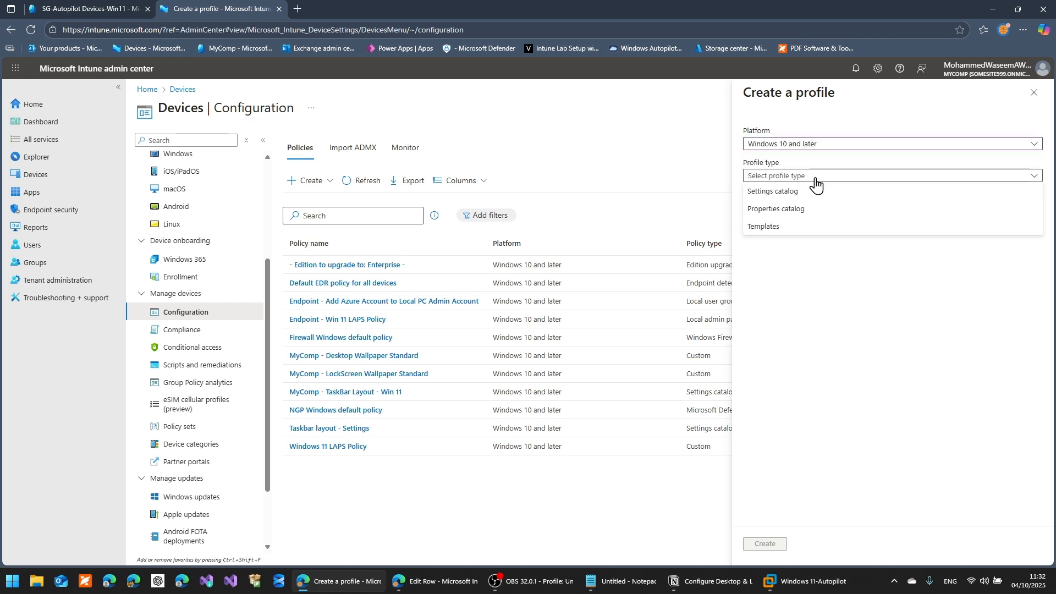
pyautogui.click(785, 226)
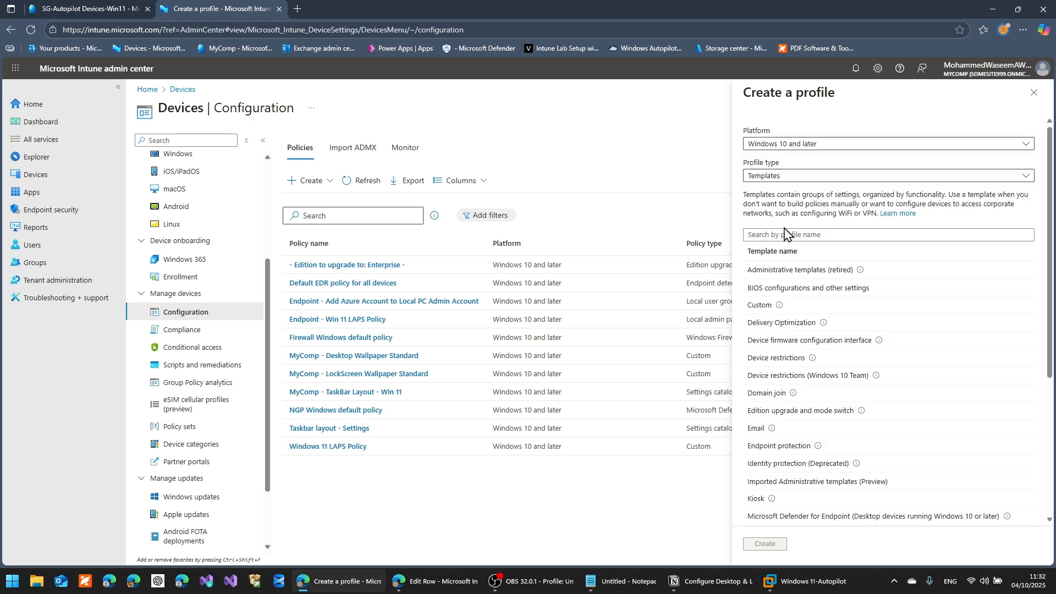
pyautogui.click(793, 305)
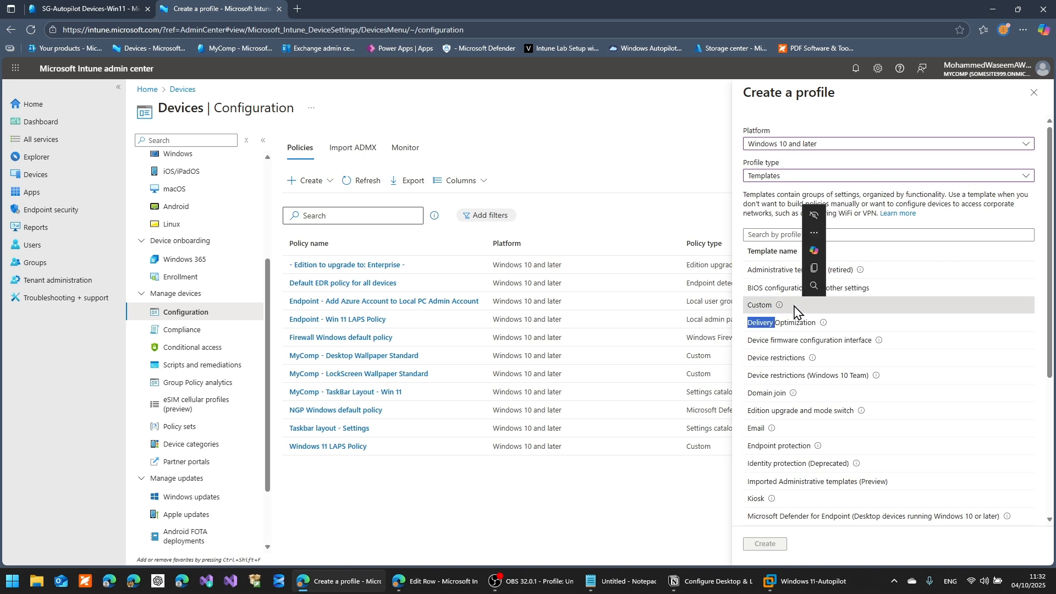
pyautogui.doubleClick(759, 305)
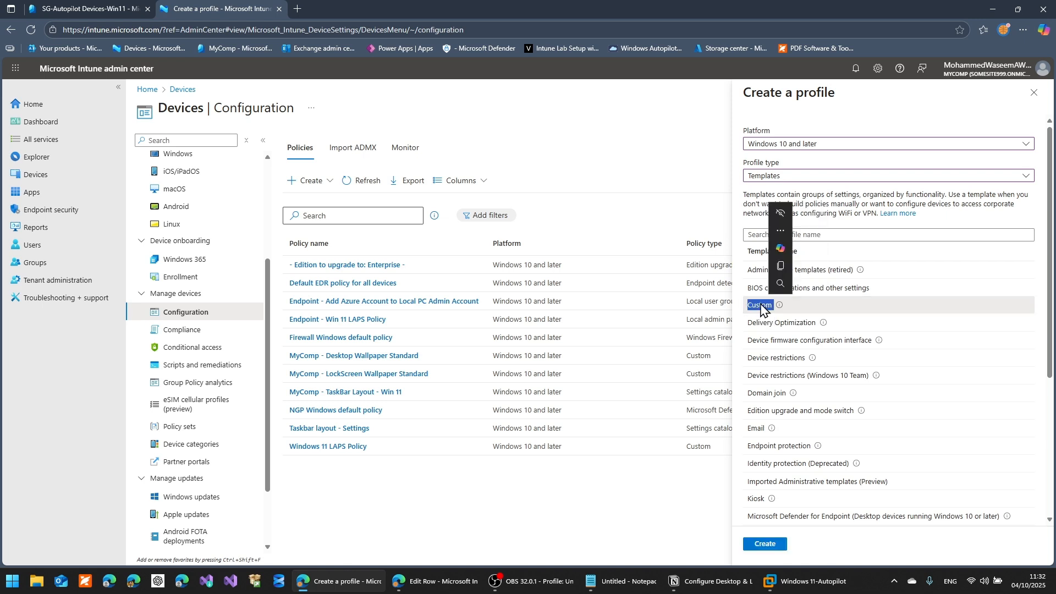
pyautogui.click(766, 545)
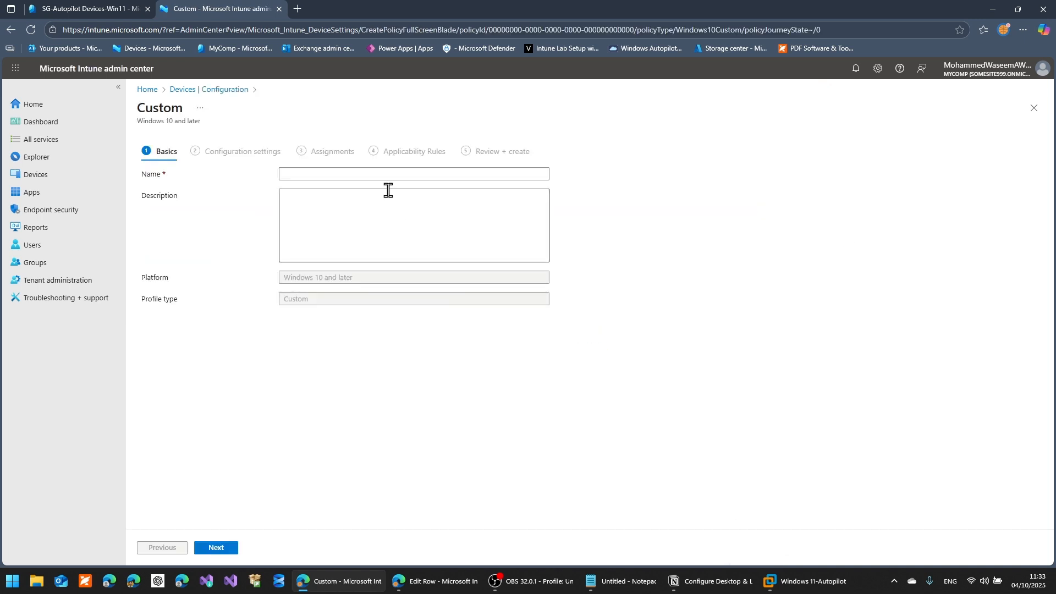
# Step: Name the custom profile Desktop Wallpaper and continue to its configuration settings
pyautogui.click(390, 173)
pyautogui.press('Escape')
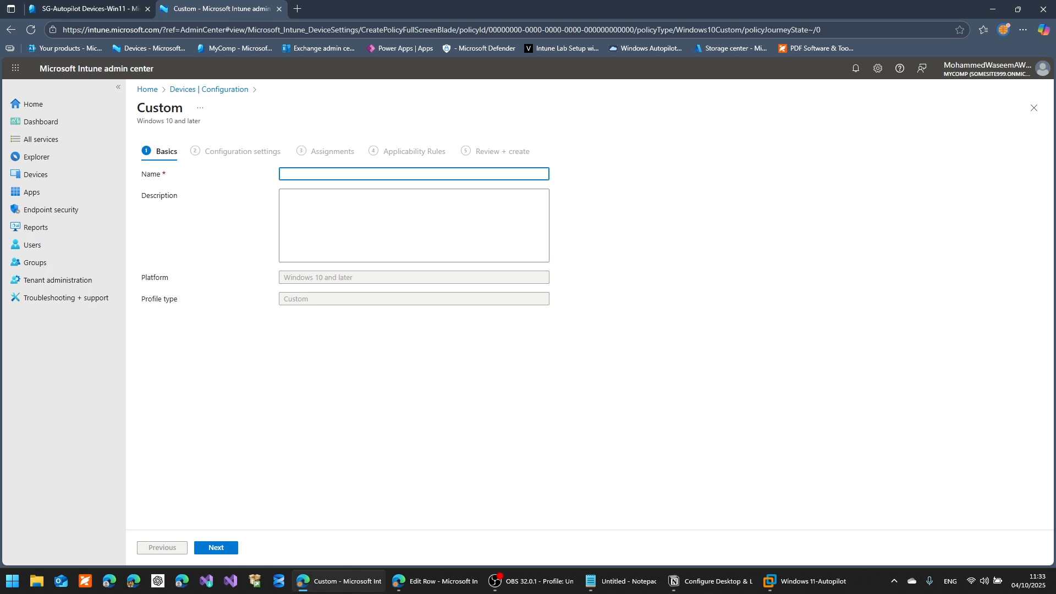
pyautogui.click(312, 173)
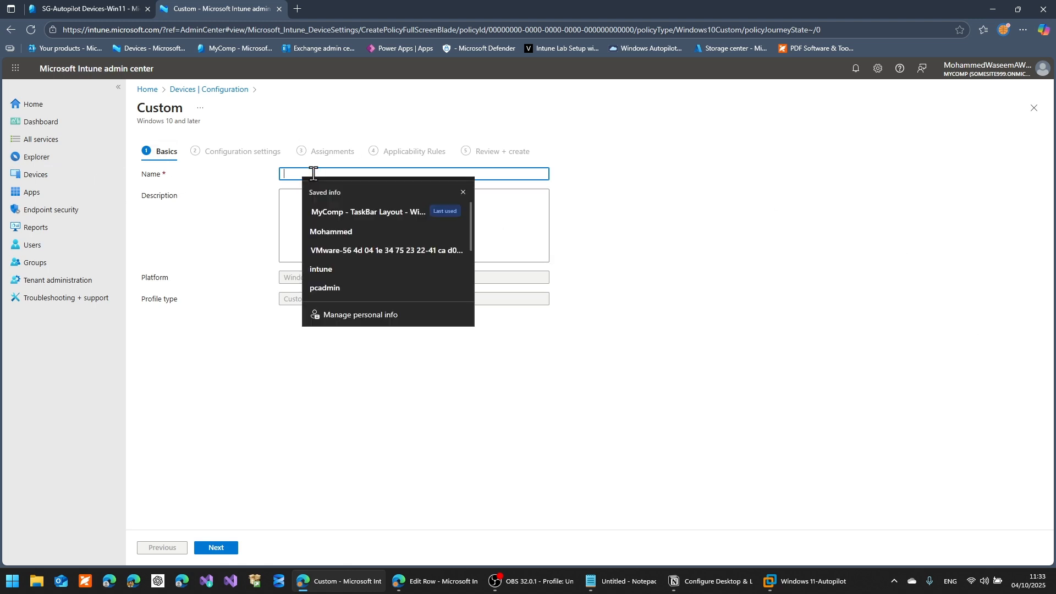
pyautogui.write('Desktop Wallpaper')
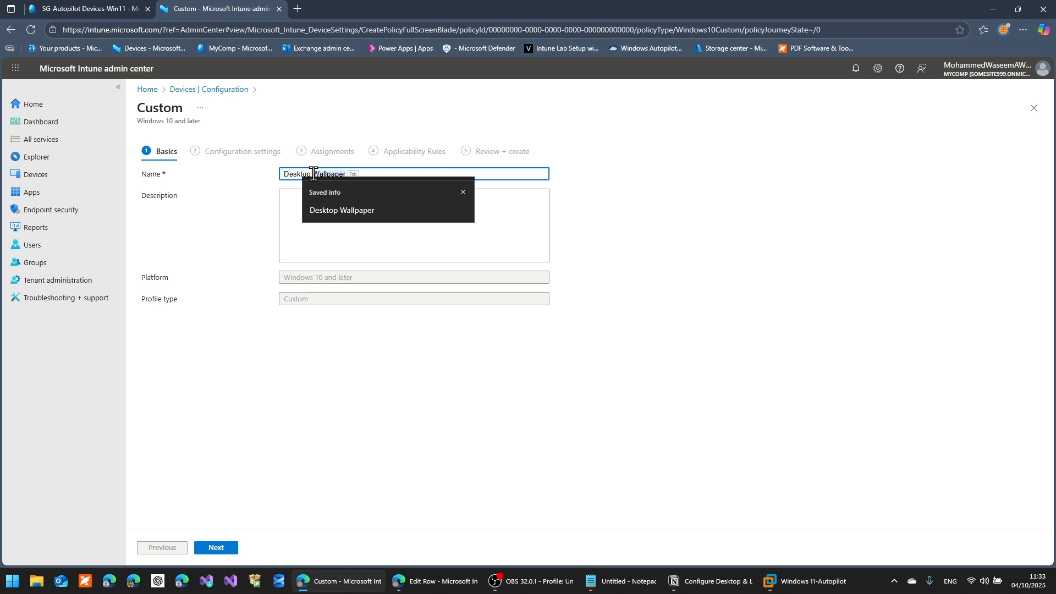
pyautogui.press('Tab')
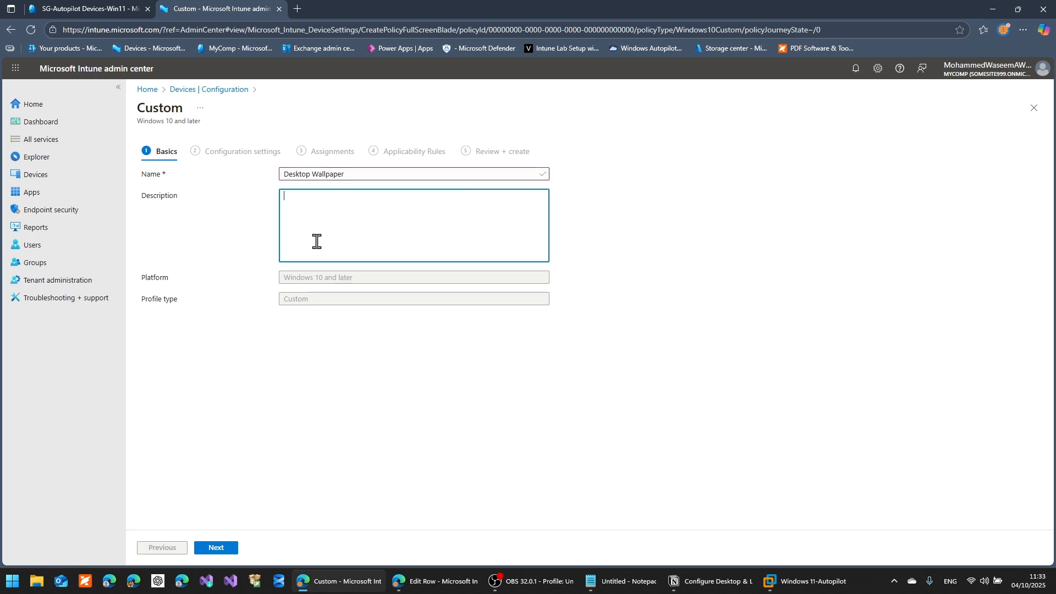
pyautogui.click(218, 547)
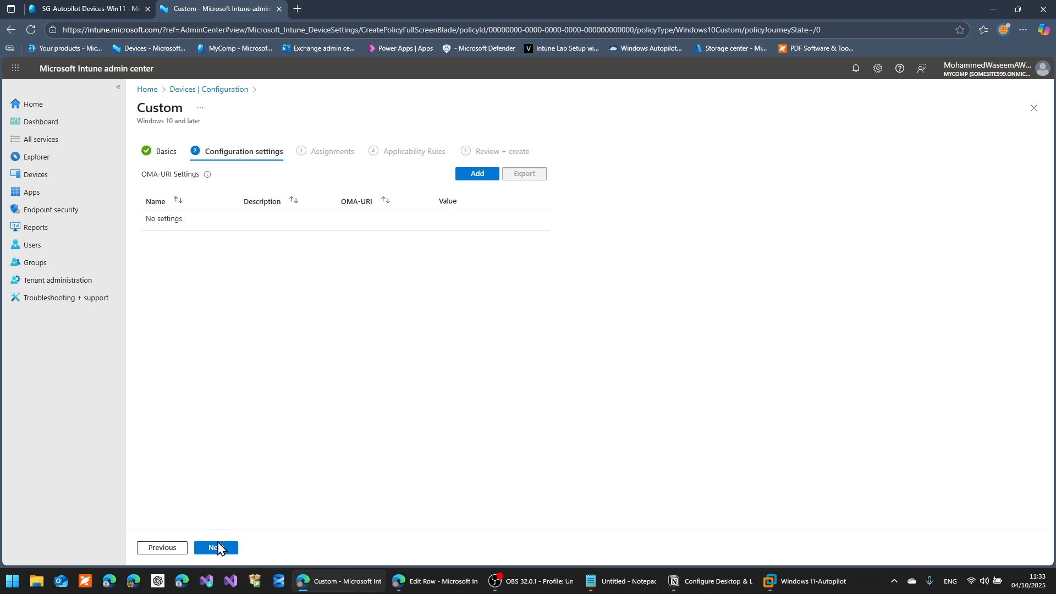
# Step: Start a new OMA-URI setting named Desktop Wallpaper with the description "Desktop Wallpaper for Win 11"
pyautogui.click(489, 175)
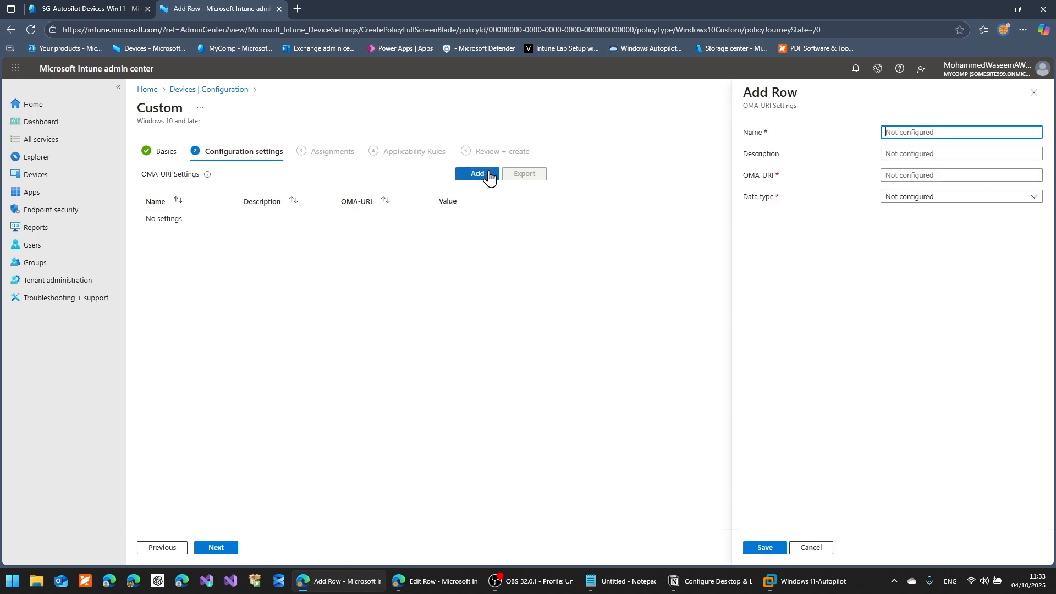
pyautogui.click(968, 135)
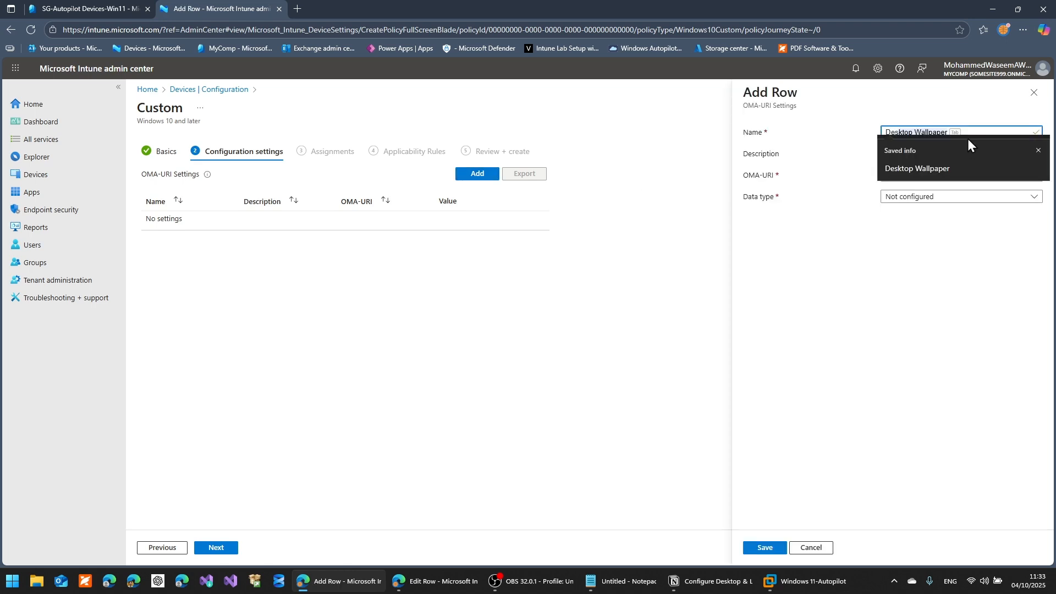
pyautogui.click(949, 167)
pyautogui.click(946, 151)
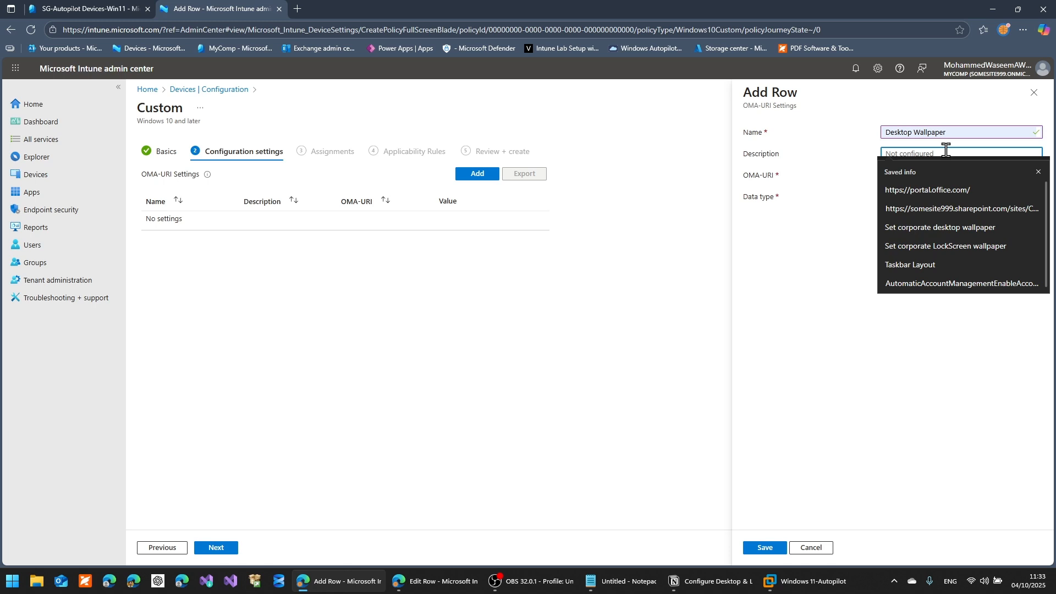
pyautogui.write('Desktop Wallpaper for Win 11')
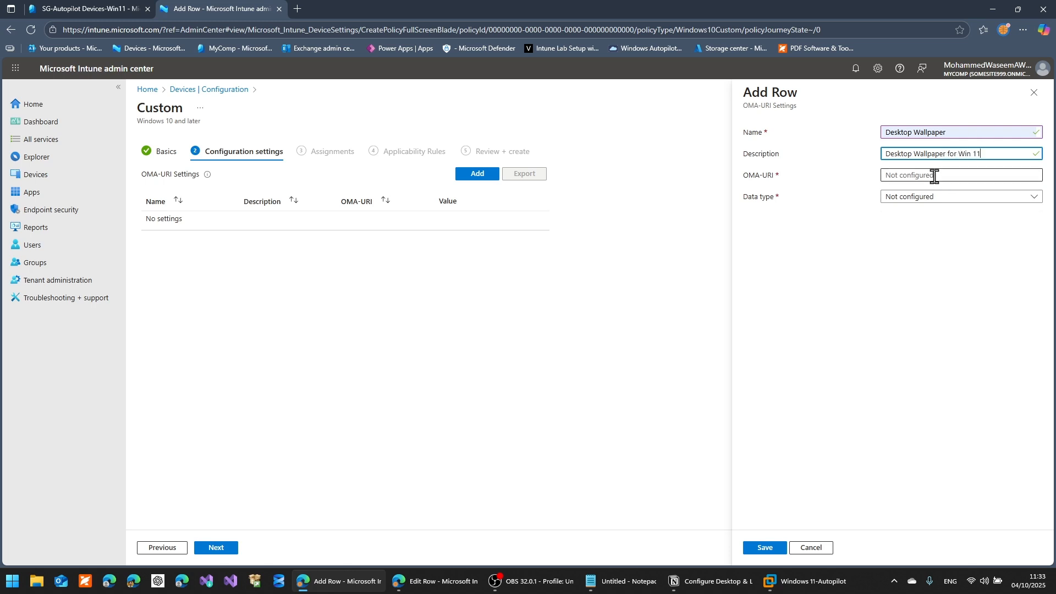
# Step: Switch to Notepad, paste the wallpaper notes and copy the path ./Vendor/MSFT/Personalization/DesktopImageUrl from them
pyautogui.click(934, 175)
pyautogui.click(829, 266)
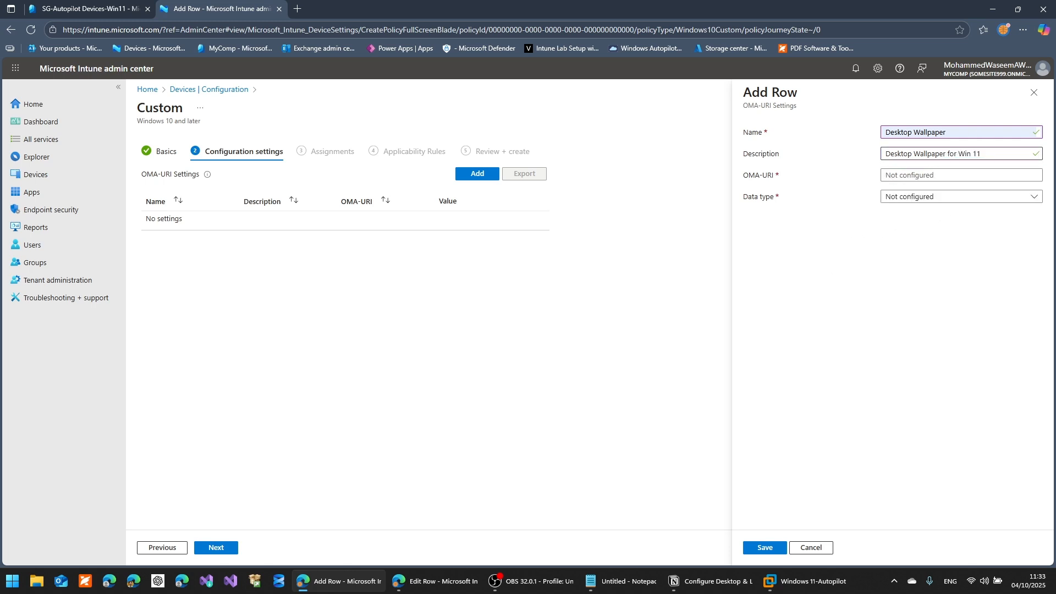
pyautogui.hotkey('alt', 'Tab')
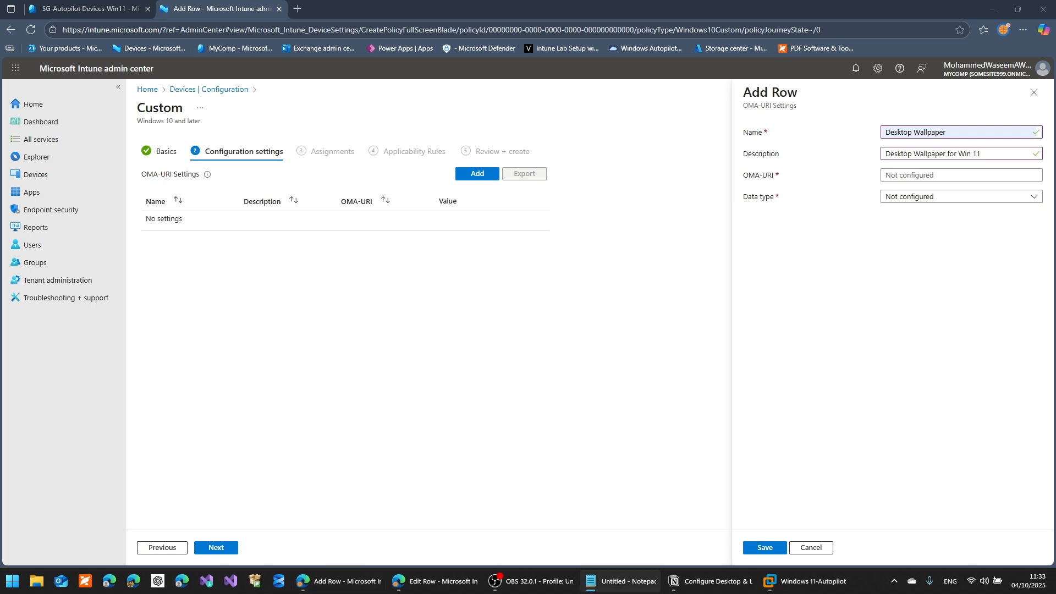
pyautogui.hotkey('ctrl', 'v')
pyautogui.moveTo(1055, 130); pyautogui.dragTo(831, 132)
pyautogui.click(440, 224)
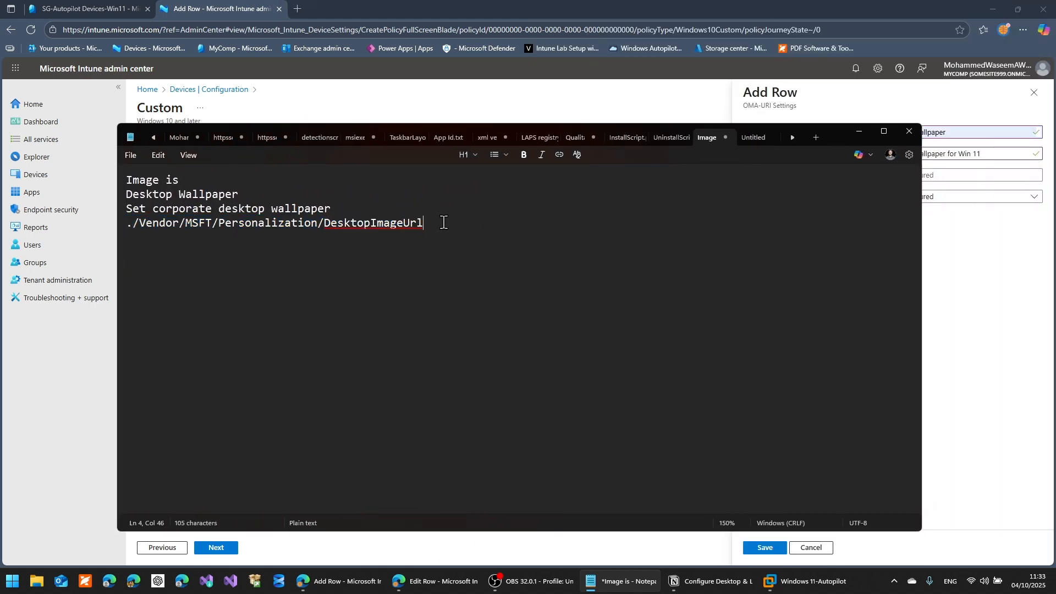
pyautogui.moveTo(440, 224); pyautogui.dragTo(116, 226)
pyautogui.hotkey('ctrl', 'c')
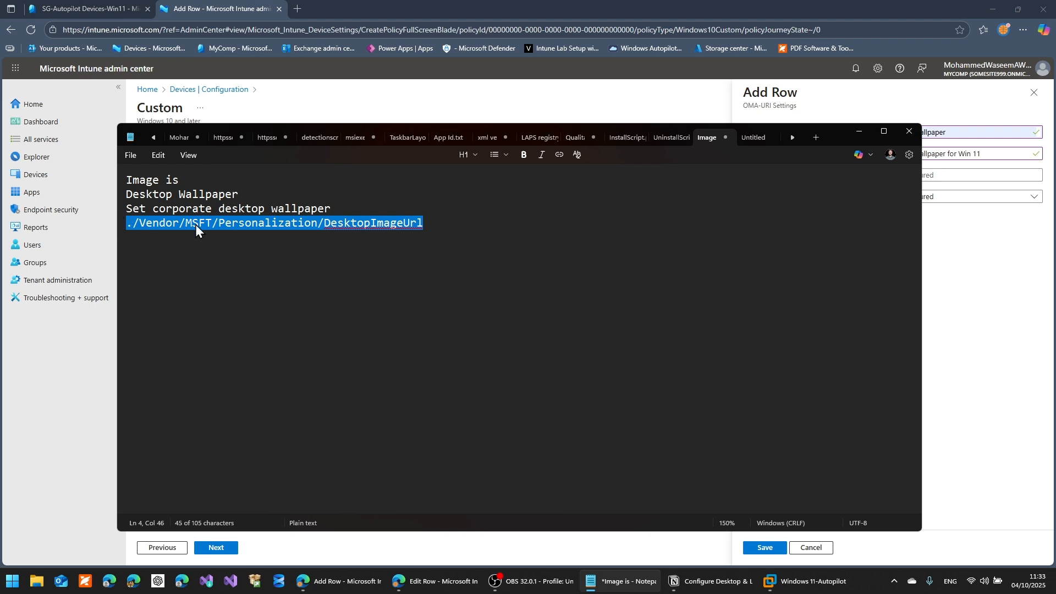
# Step: Back in the Intune row, set the OMA-URI to ./Vendor/MSFT/Personalization/DesktopImageUrl and the data type to String
pyautogui.click(857, 132)
pyautogui.click(945, 176)
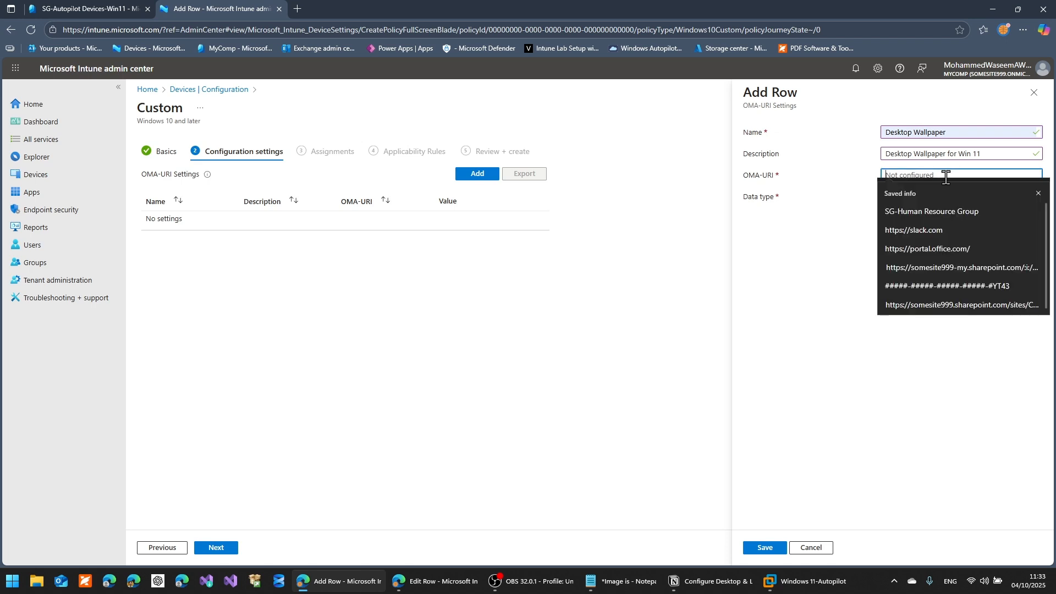
pyautogui.hotkey('ctrl', 'v')
pyautogui.click(919, 199)
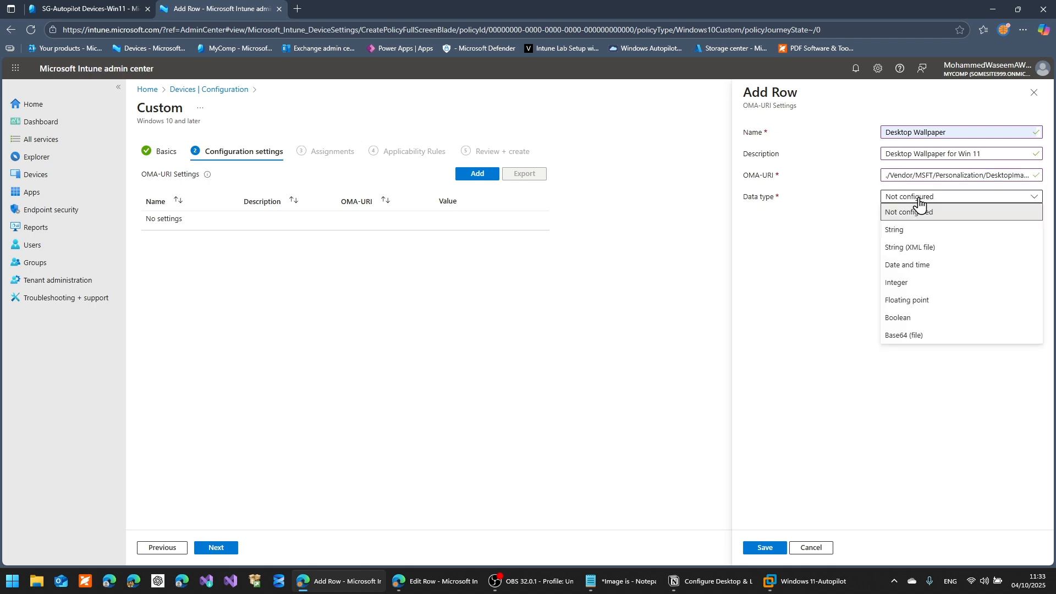
pyautogui.click(908, 231)
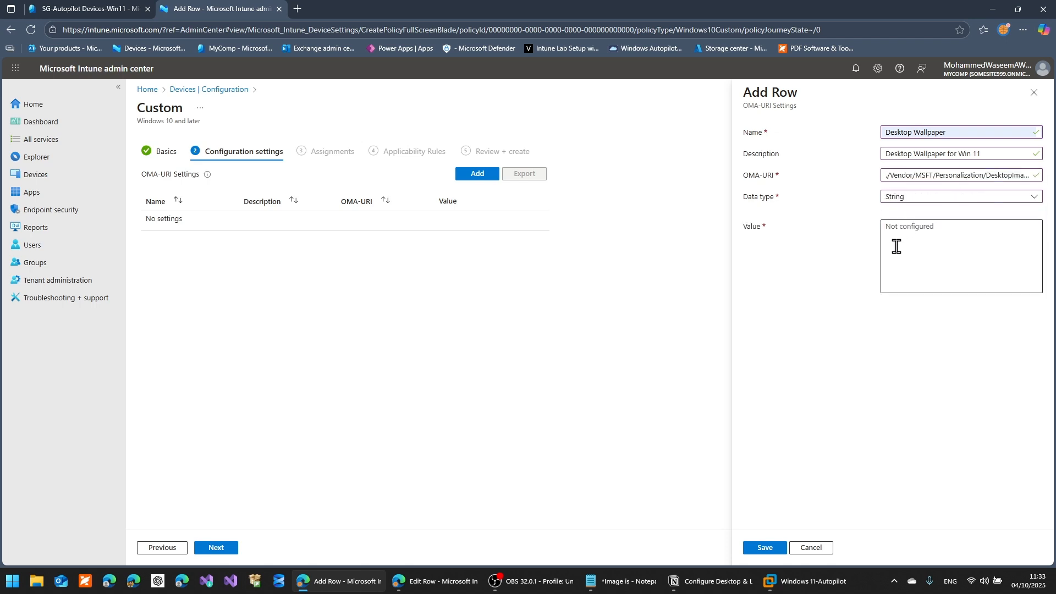
pyautogui.click(897, 247)
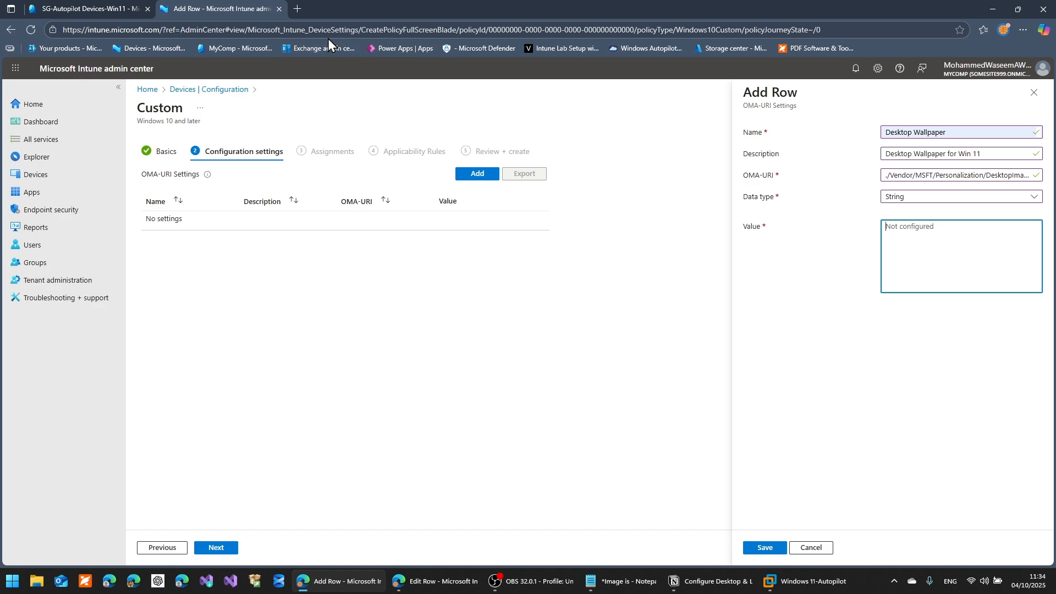
# Step: In a new browser tab, open mycompblobstorageaccount in Azure Storage center and copy the URL of DesktopWallpaper.jpg in the wallapapers container
pyautogui.click(298, 9)
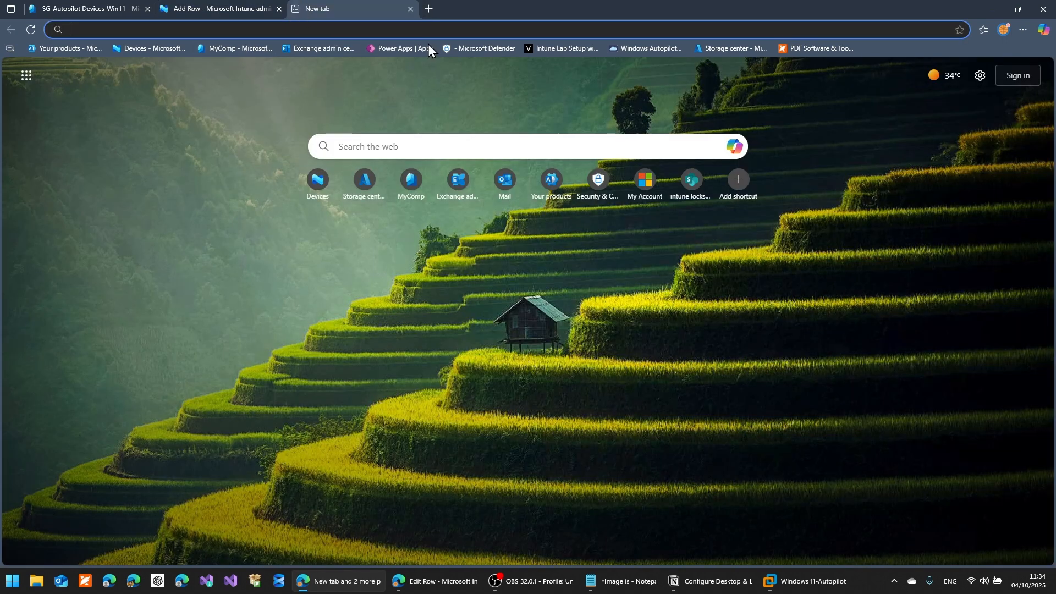
pyautogui.click(724, 50)
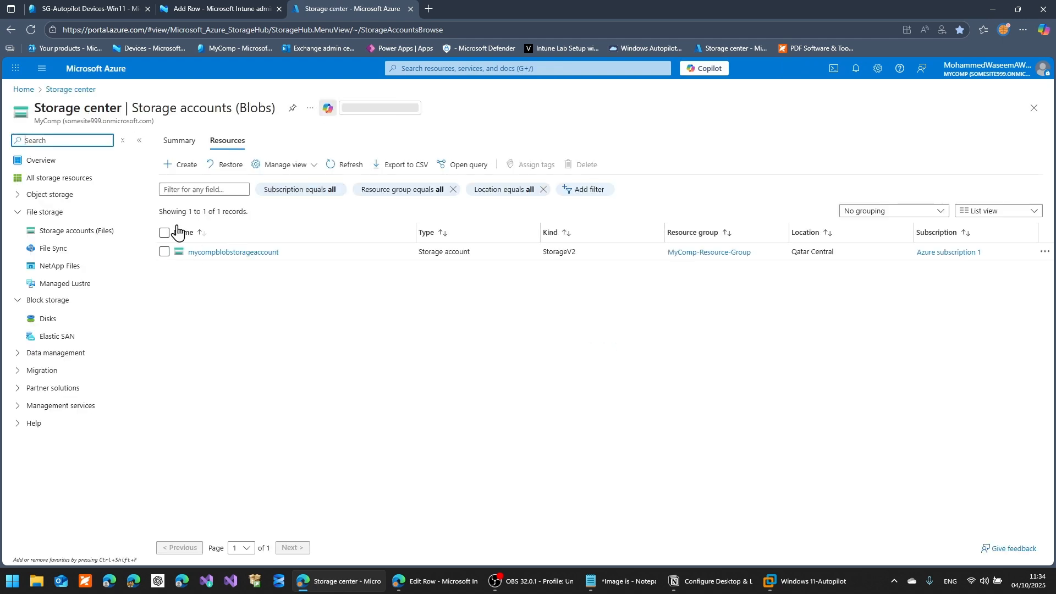
pyautogui.click(232, 253)
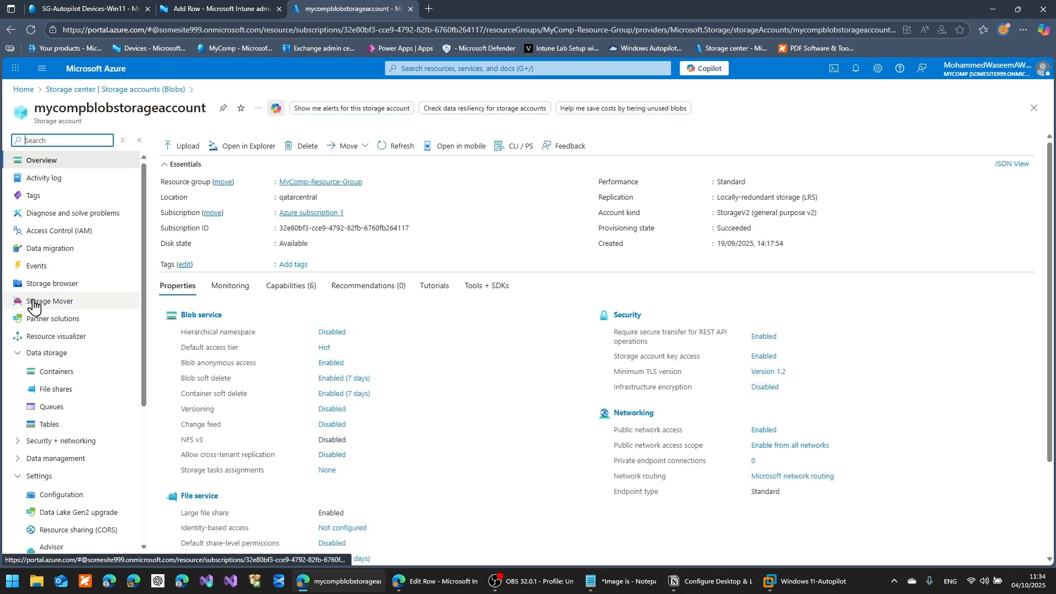
pyautogui.click(70, 377)
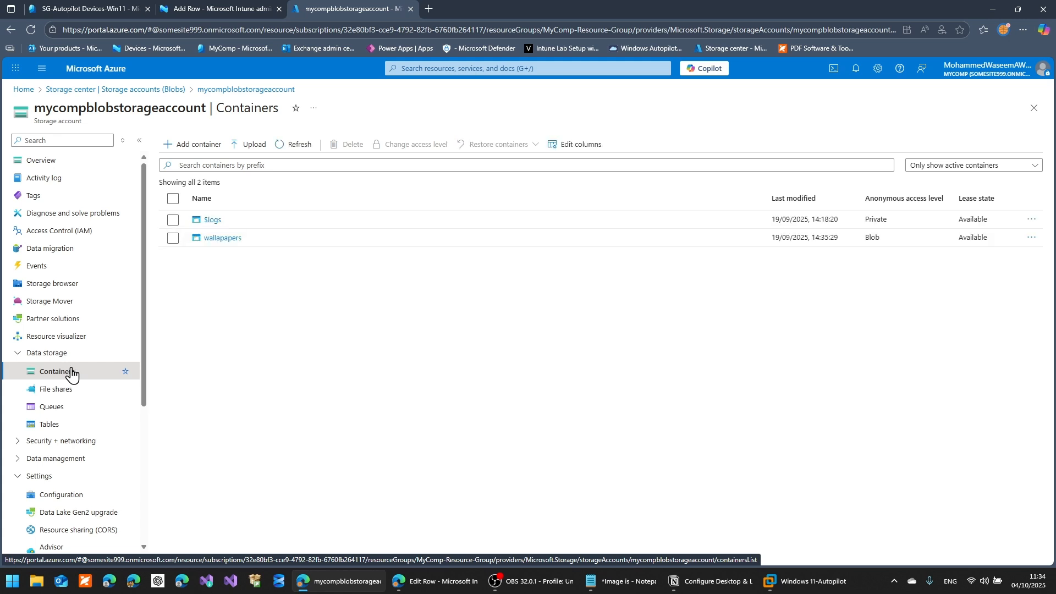
pyautogui.click(224, 239)
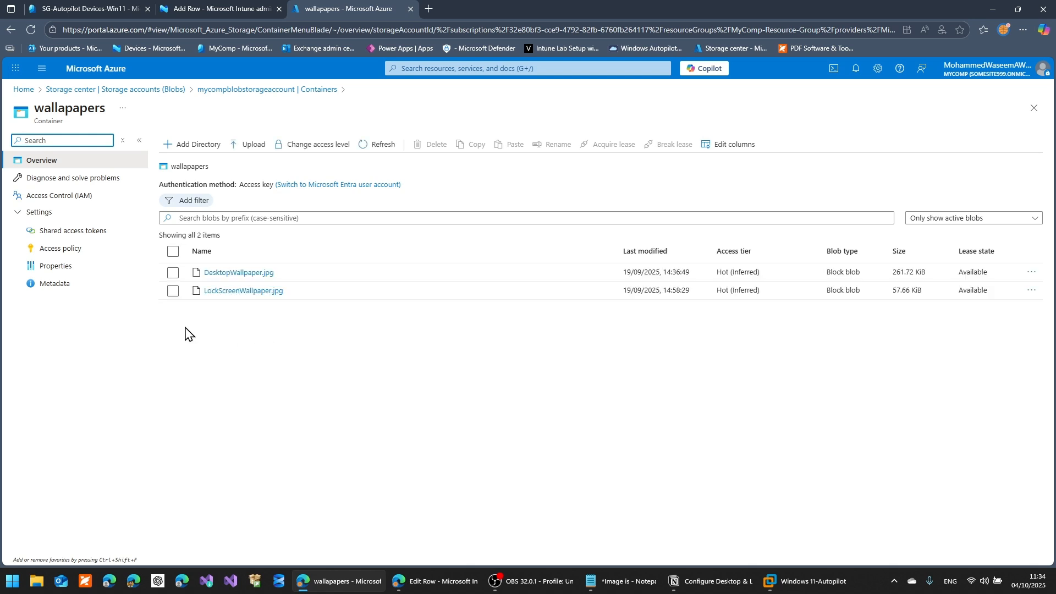
pyautogui.click(265, 278)
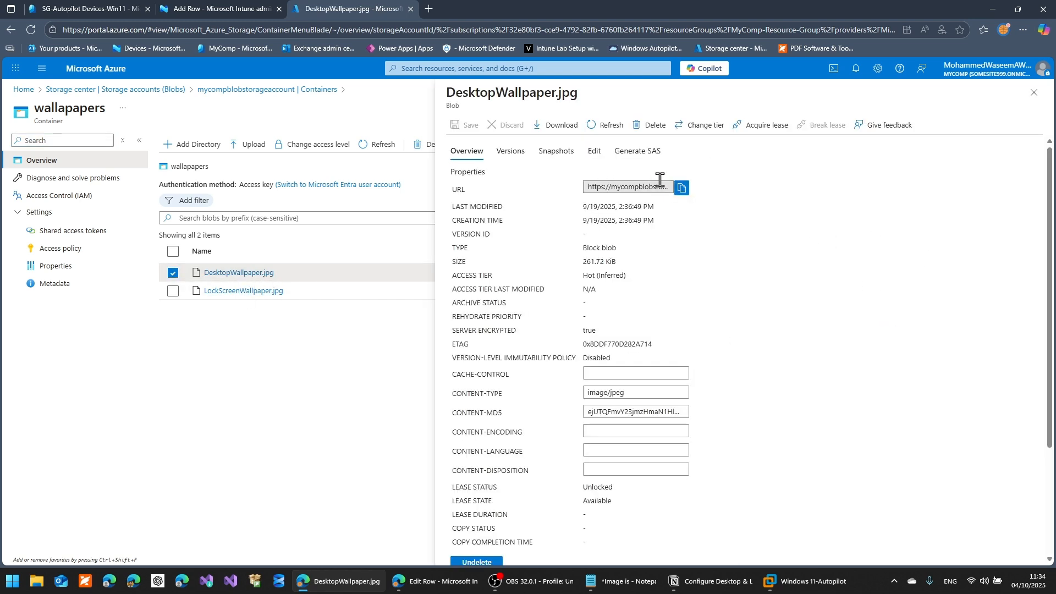
pyautogui.click(682, 188)
pyautogui.click(673, 186)
# Step: Return to the Intune tab, enter the copied image URL as the setting's value, save the row and continue to assignments
pyautogui.click(236, 9)
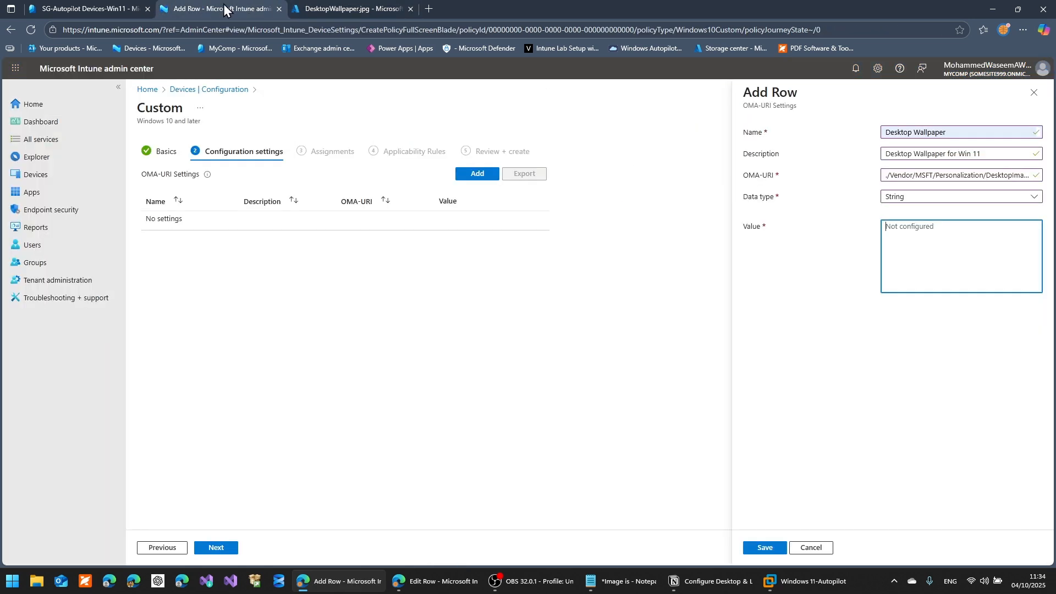
pyautogui.hotkey('ctrl', 'v')
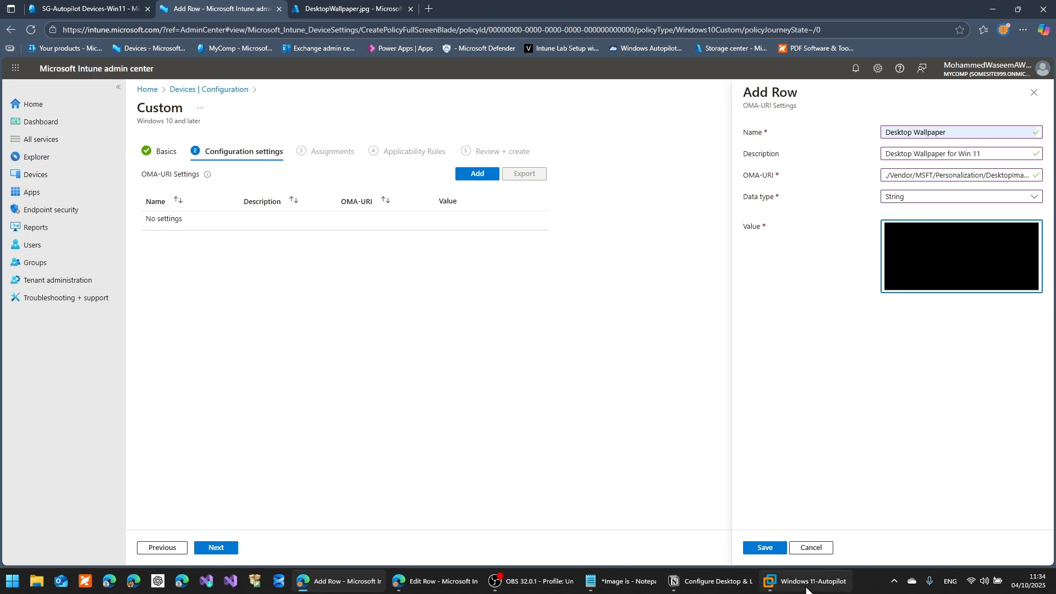
pyautogui.click(762, 551)
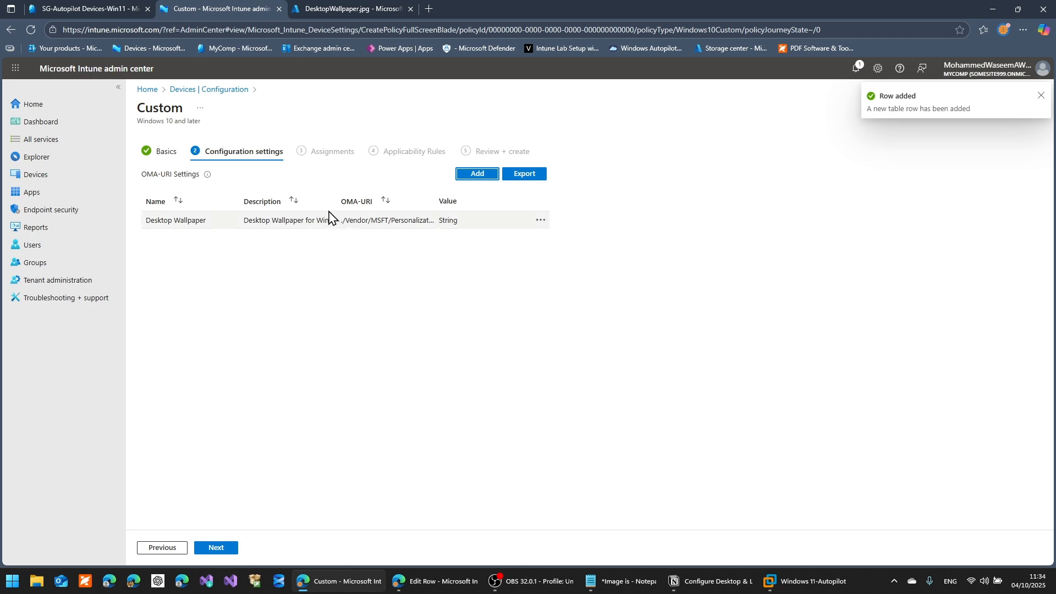
pyautogui.click(233, 553)
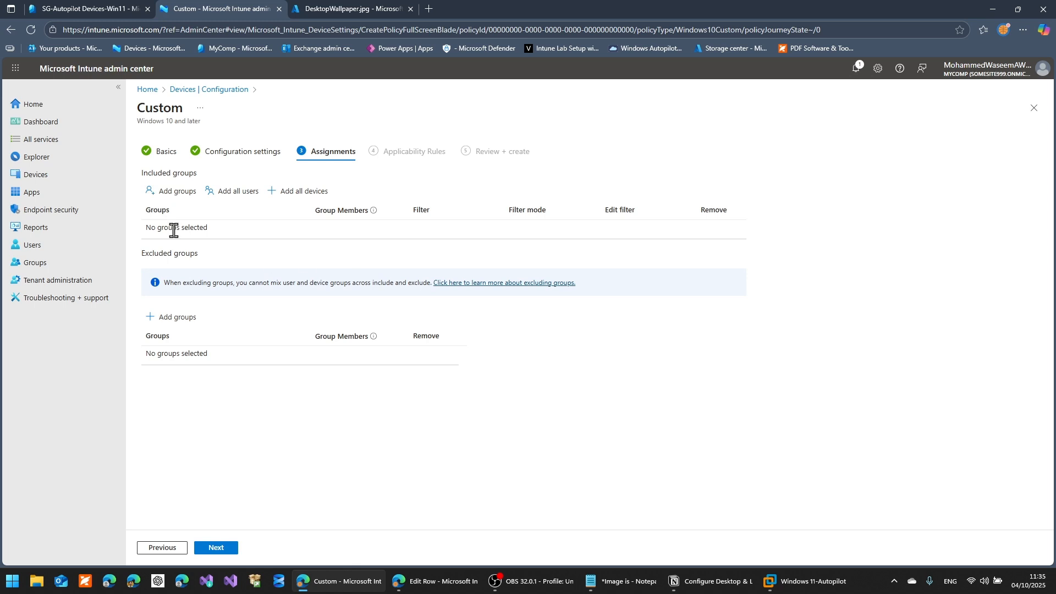
# Step: Search the groups for sg, include SG-Autopilot Devices-Win11 in the profile's assignments and continue to the applicability rules
pyautogui.click(172, 196)
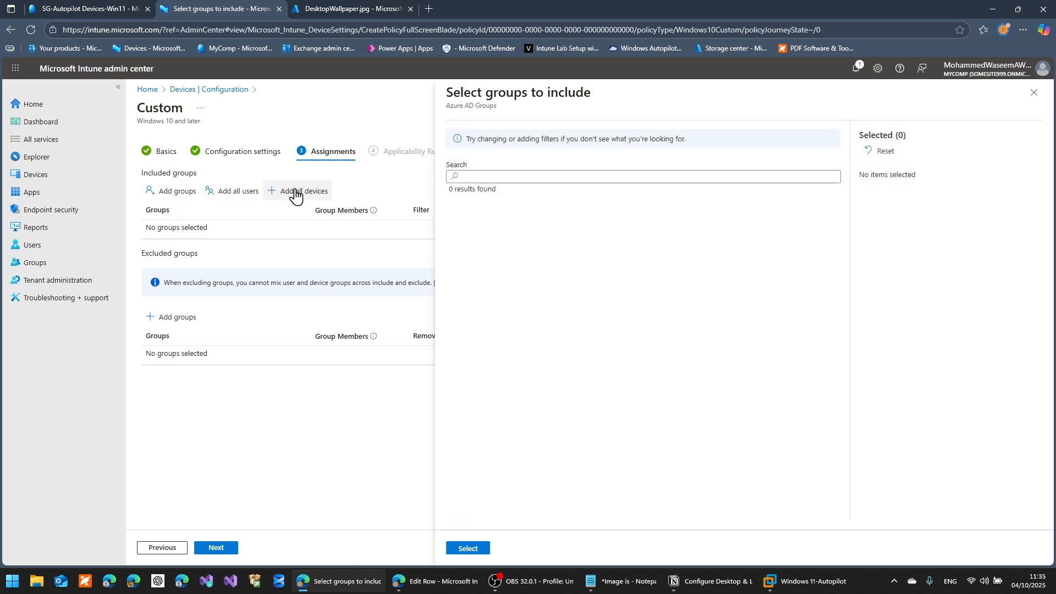
pyautogui.click(499, 175)
pyautogui.write('sg')
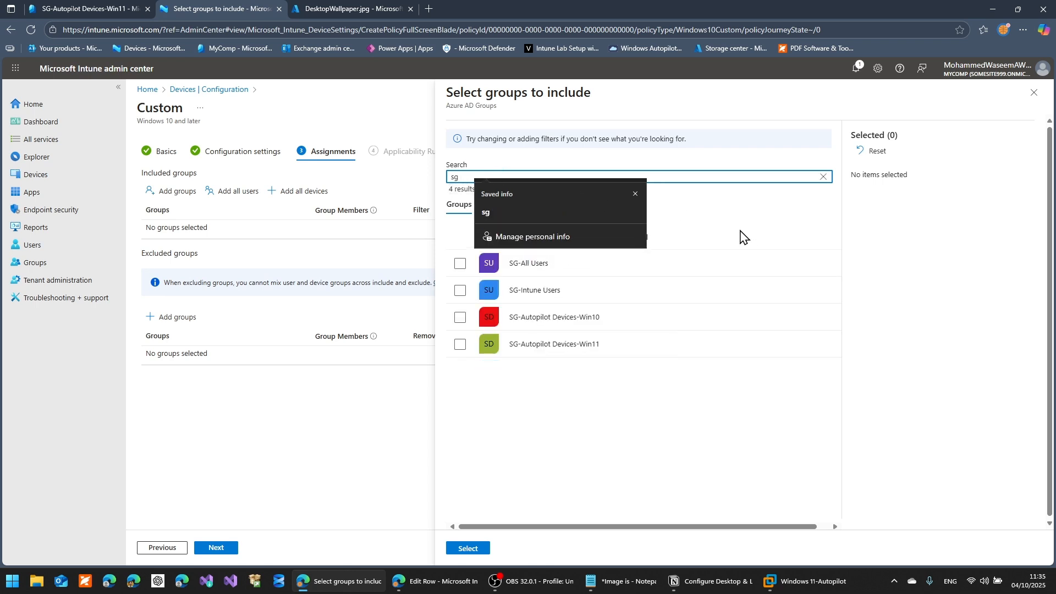
pyautogui.click(635, 195)
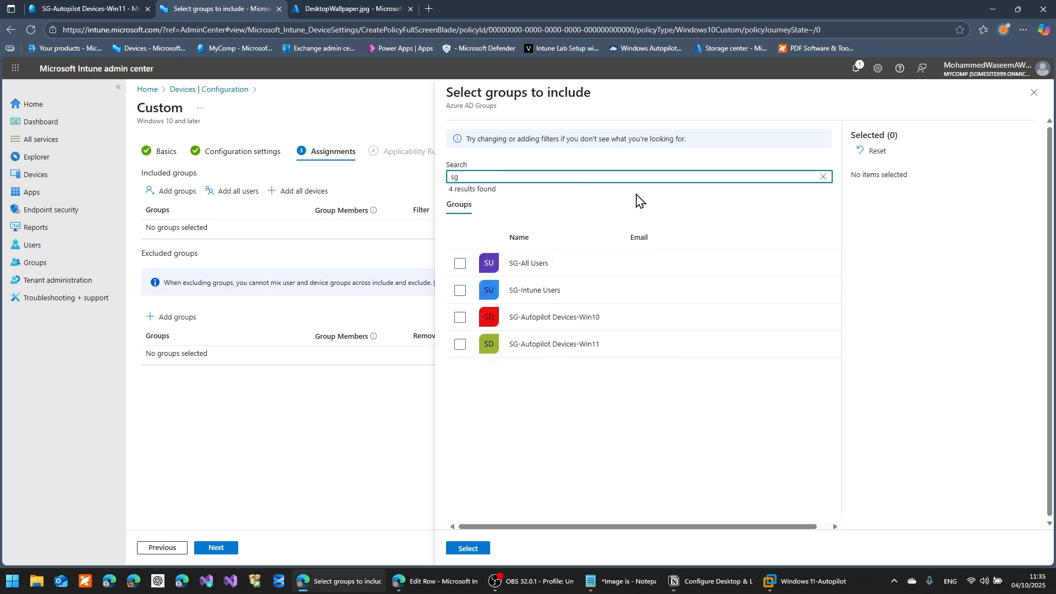
pyautogui.click(460, 344)
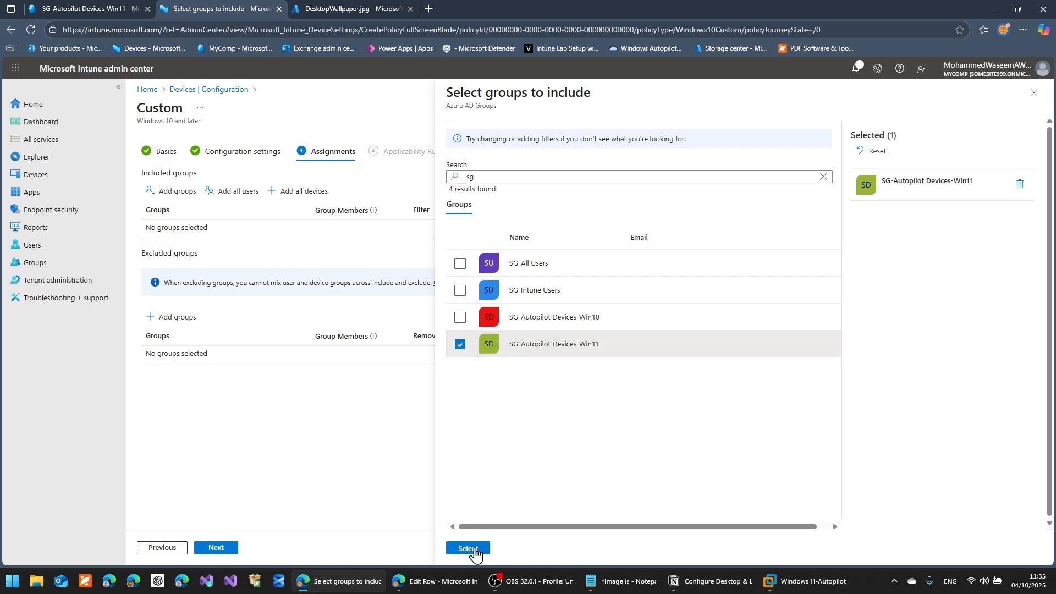
pyautogui.click(469, 548)
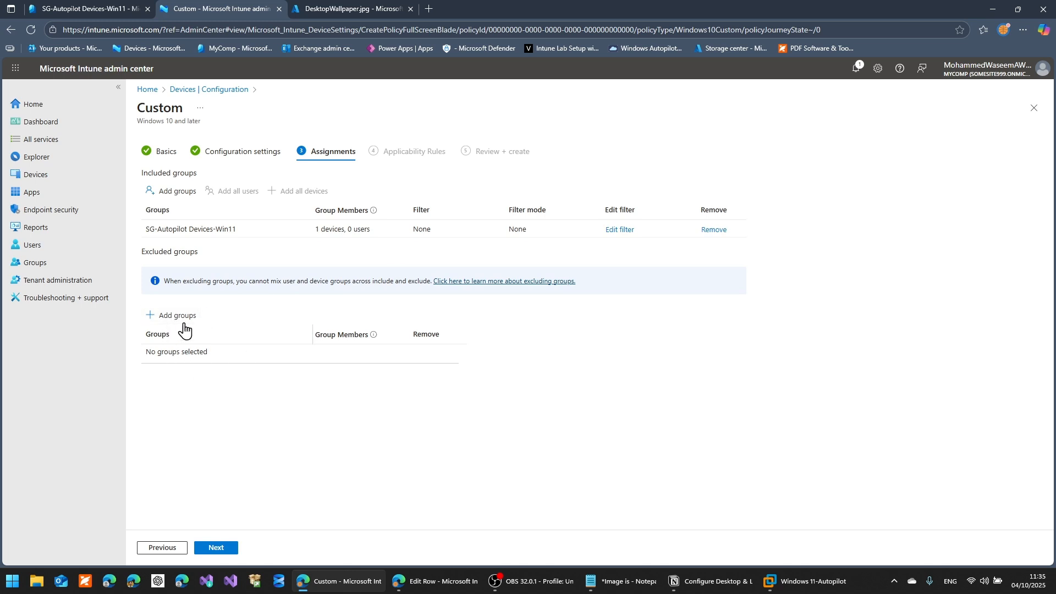
pyautogui.click(217, 547)
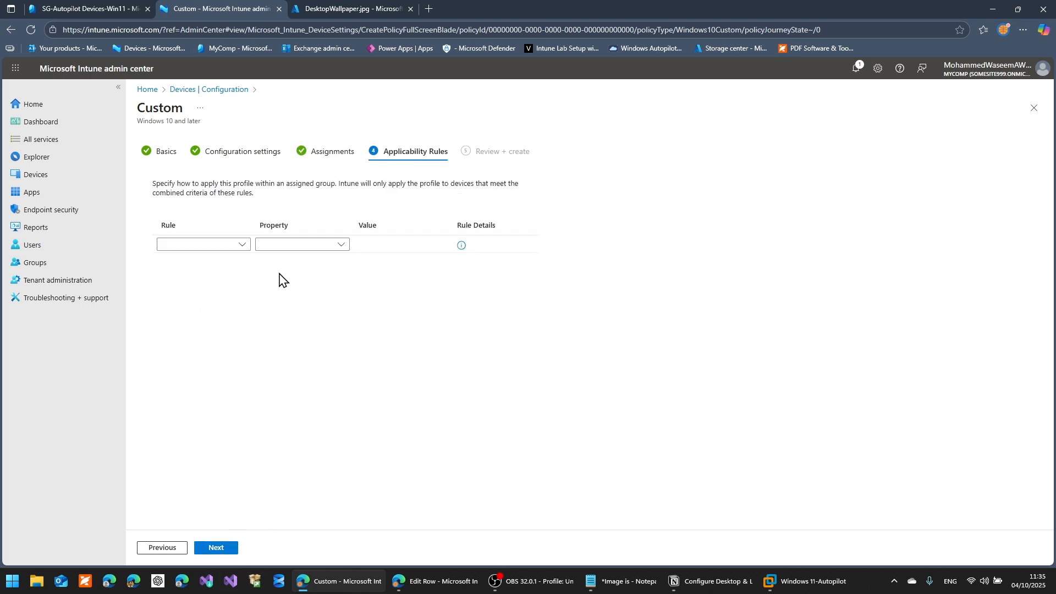
# Step: Try an applicability rule that assigns the profile by OS edition, view its edition choices and delete the rule
pyautogui.click(244, 246)
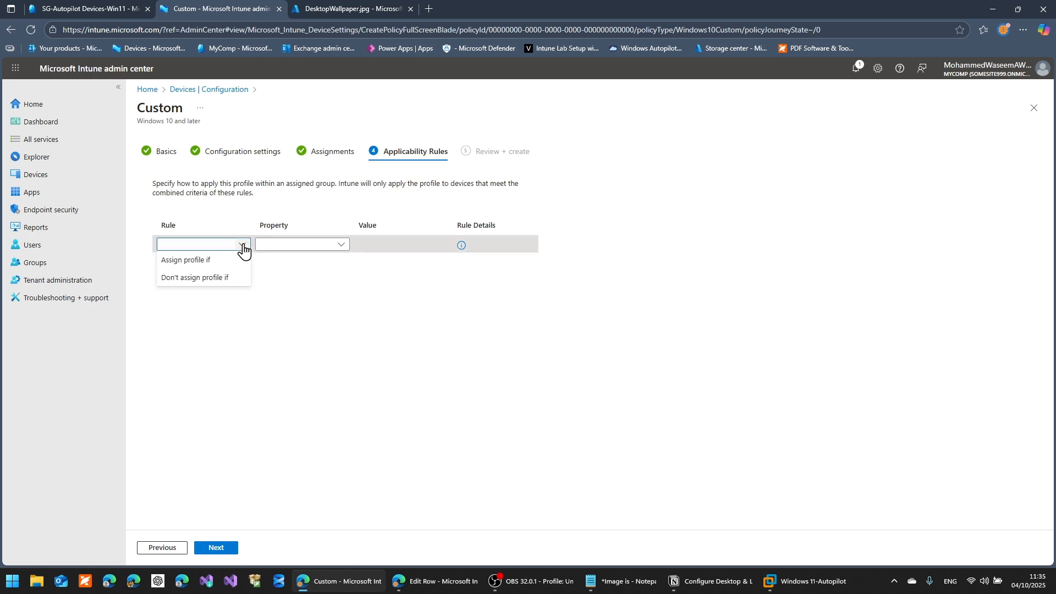
pyautogui.click(216, 261)
pyautogui.click(341, 248)
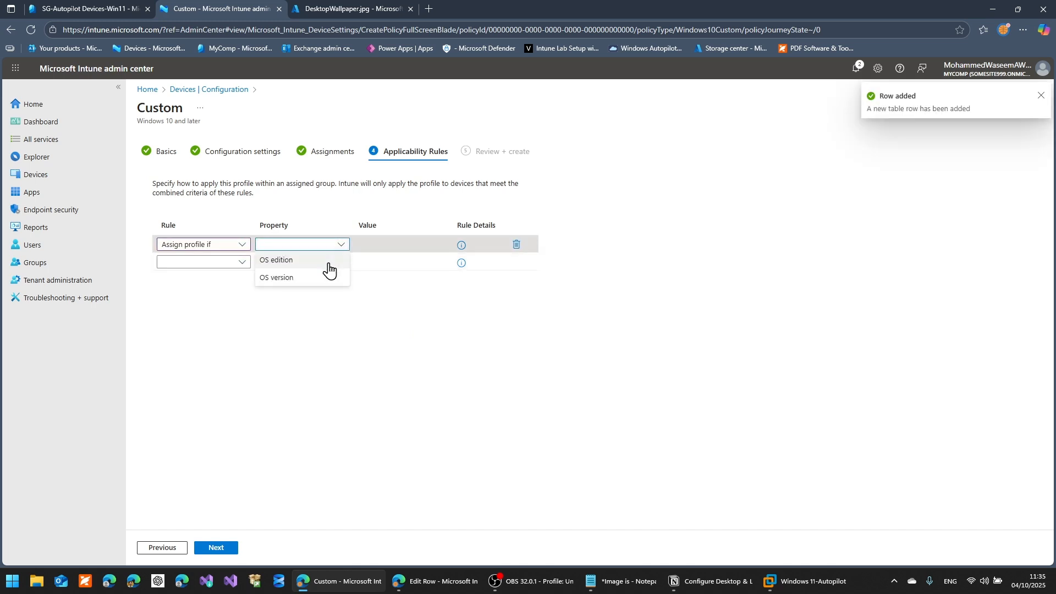
pyautogui.click(328, 265)
pyautogui.click(434, 249)
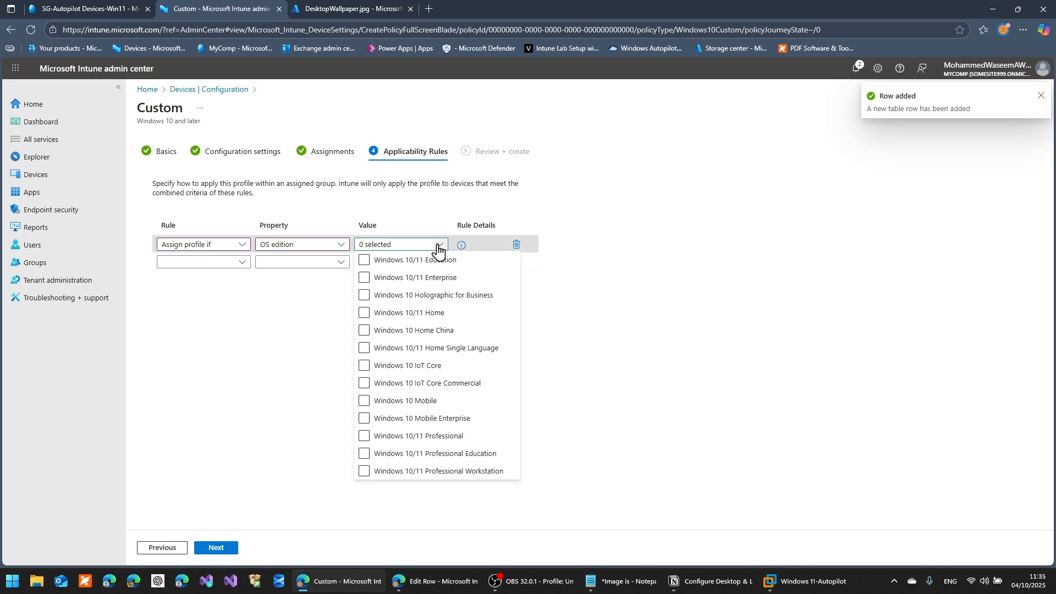
pyautogui.click(261, 379)
pyautogui.click(516, 245)
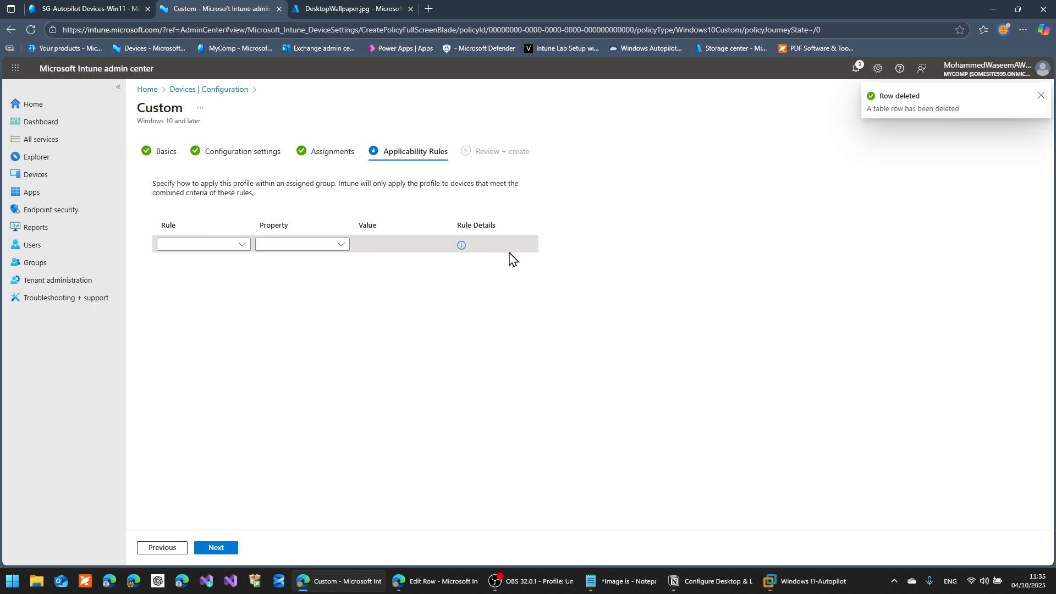
# Step: Continue to the profile's review summary, then close the profile creation and discard the unsaved profile
pyautogui.click(231, 546)
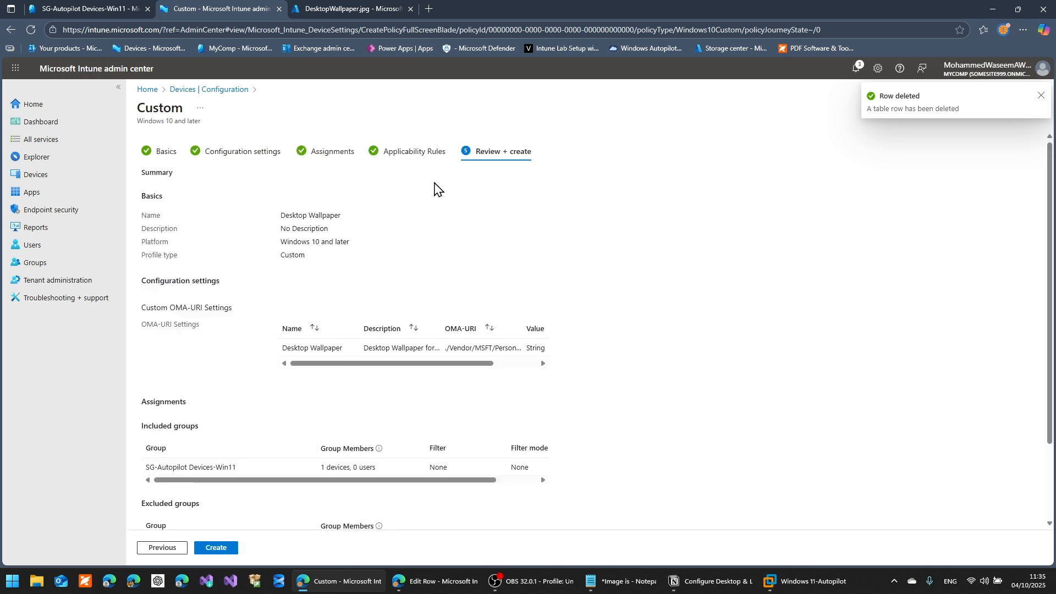
pyautogui.click(1041, 97)
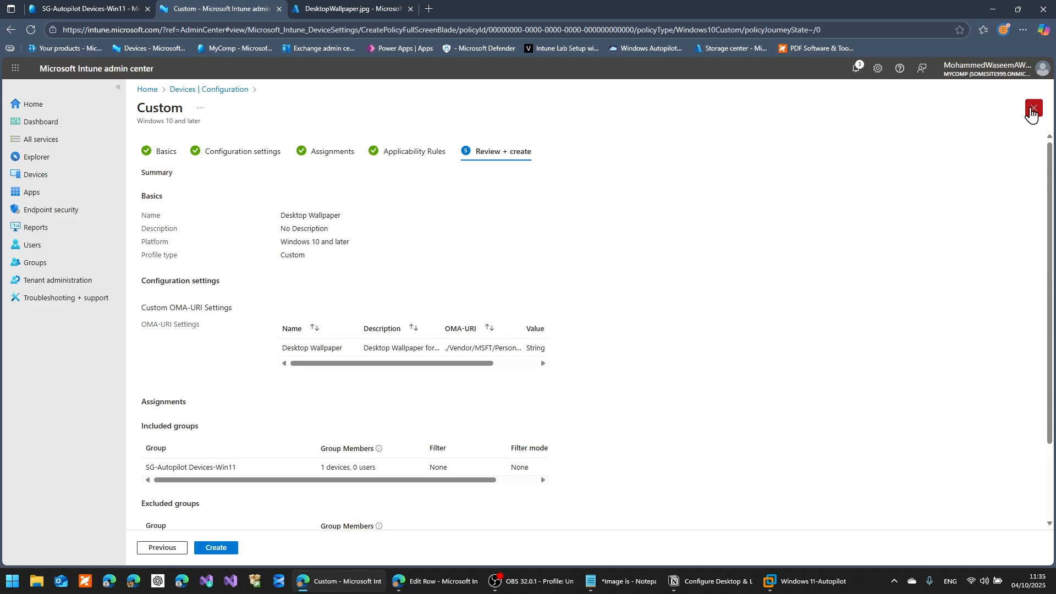
pyautogui.click(1034, 108)
pyautogui.click(582, 90)
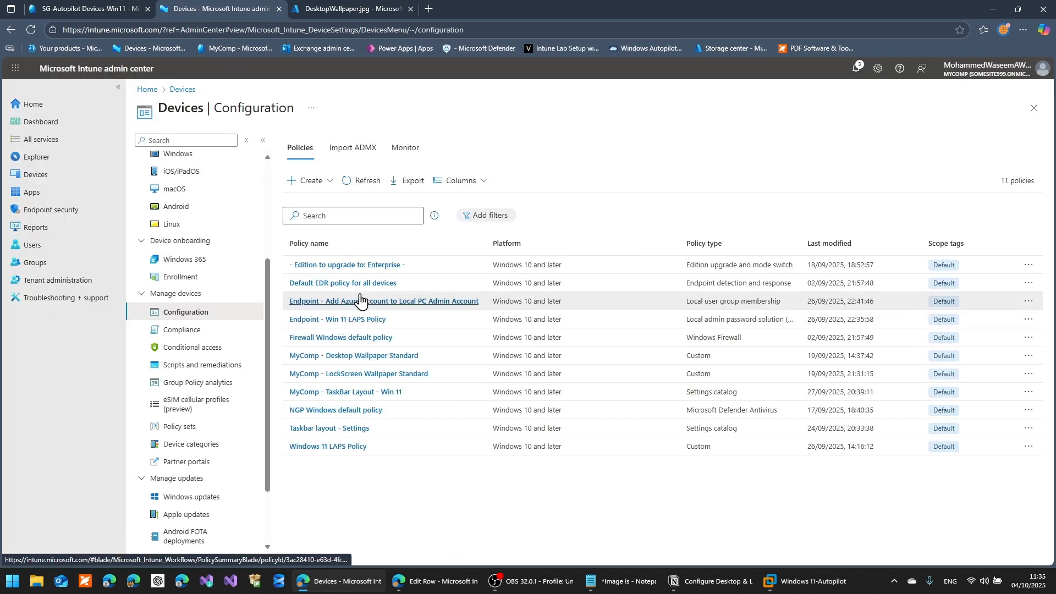
# Step: Open the existing policy MyComp - Desktop Wallpaper Standard and review its included groups
pyautogui.click(374, 358)
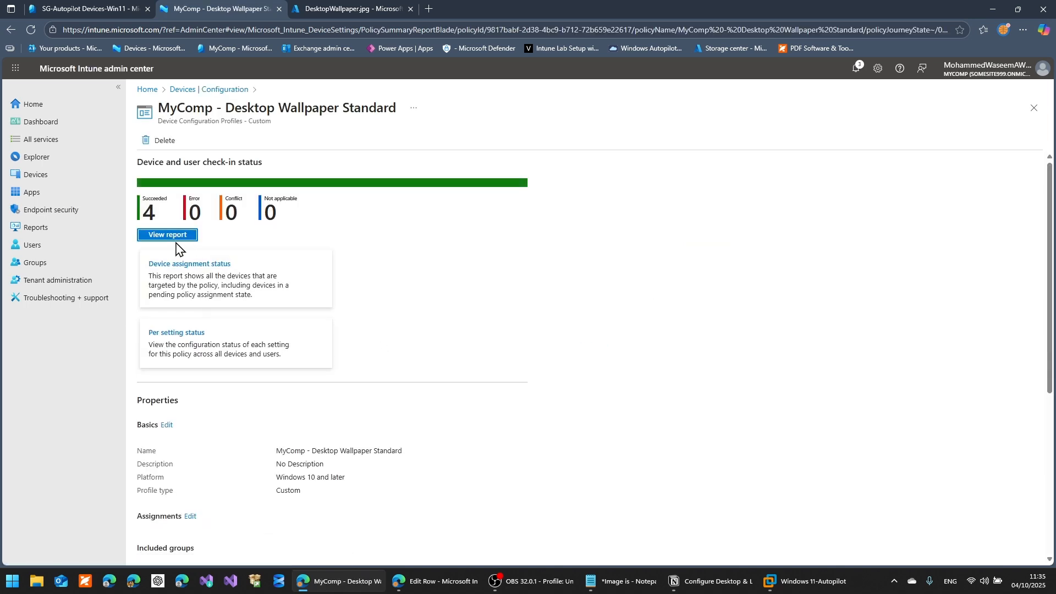
pyautogui.scroll(-5, 172, 251)
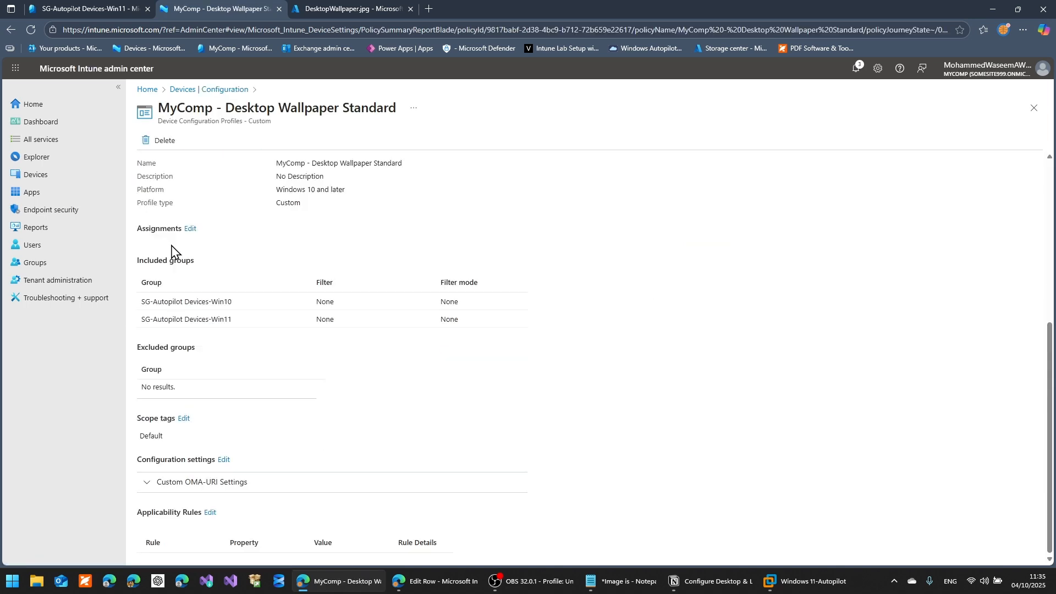
pyautogui.moveTo(248, 320); pyautogui.dragTo(126, 327)
pyautogui.click(258, 325)
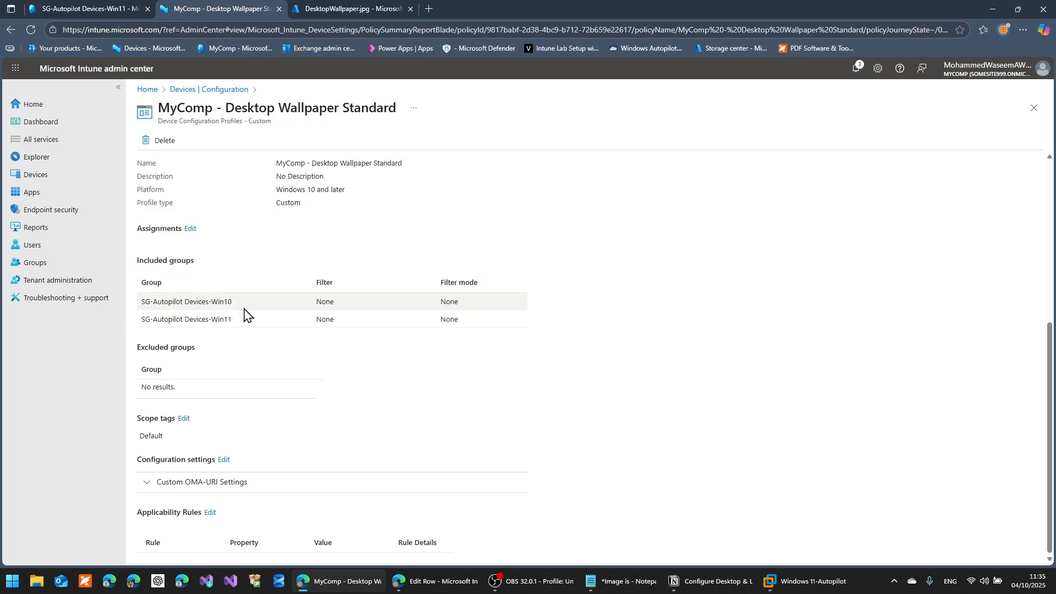
pyautogui.moveTo(232, 302); pyautogui.dragTo(142, 307)
pyautogui.click(277, 339)
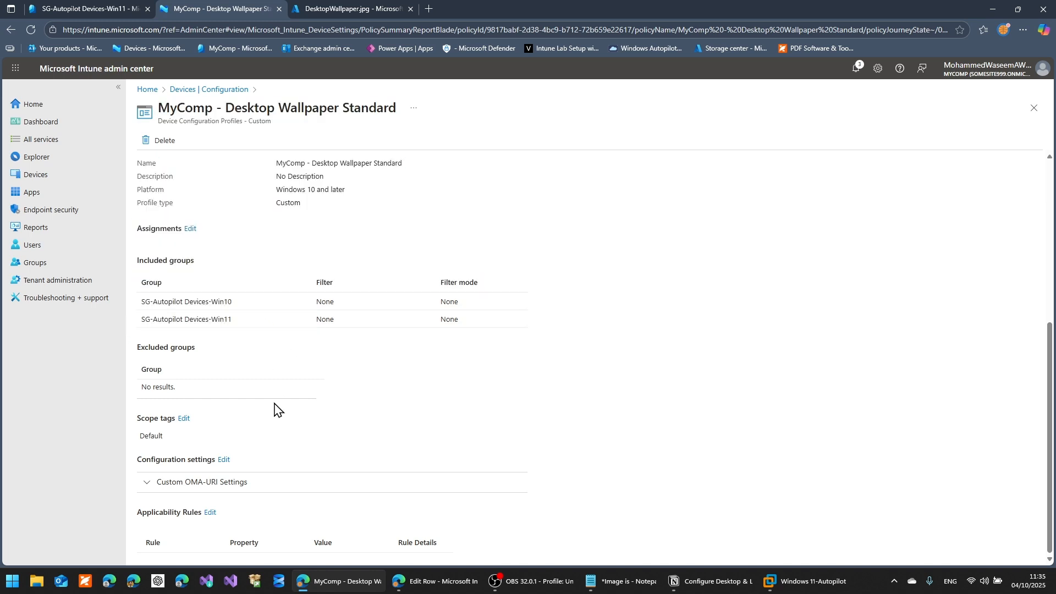
# Step: Expand the policy's custom OMA-URI settings and widen the OMA-URI column to read the Desktop Wallpaper entry
pyautogui.click(236, 482)
pyautogui.scroll(-2, 370, 464)
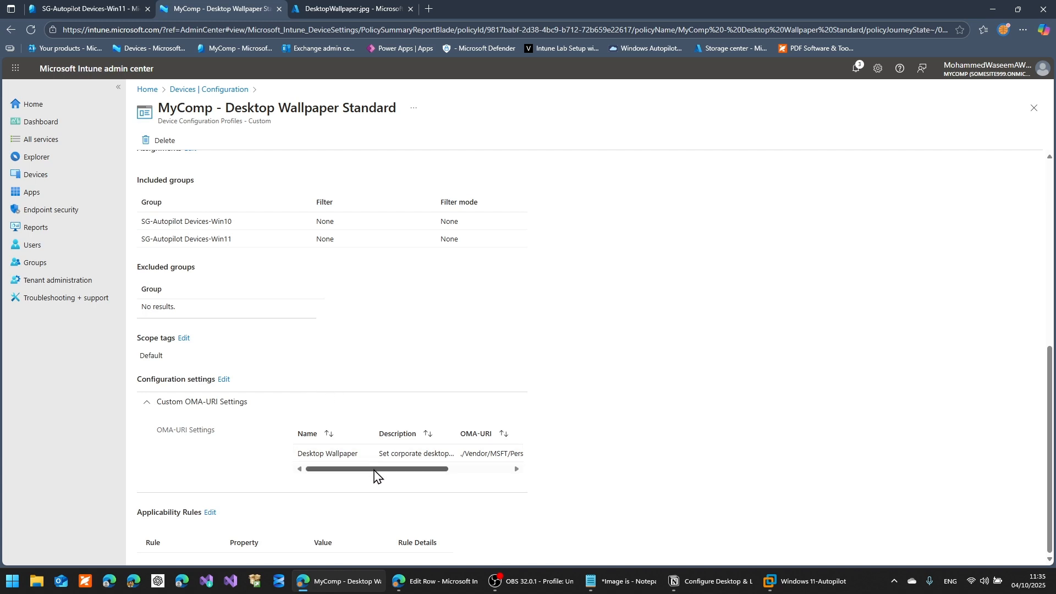
pyautogui.moveTo(374, 470); pyautogui.dragTo(428, 468)
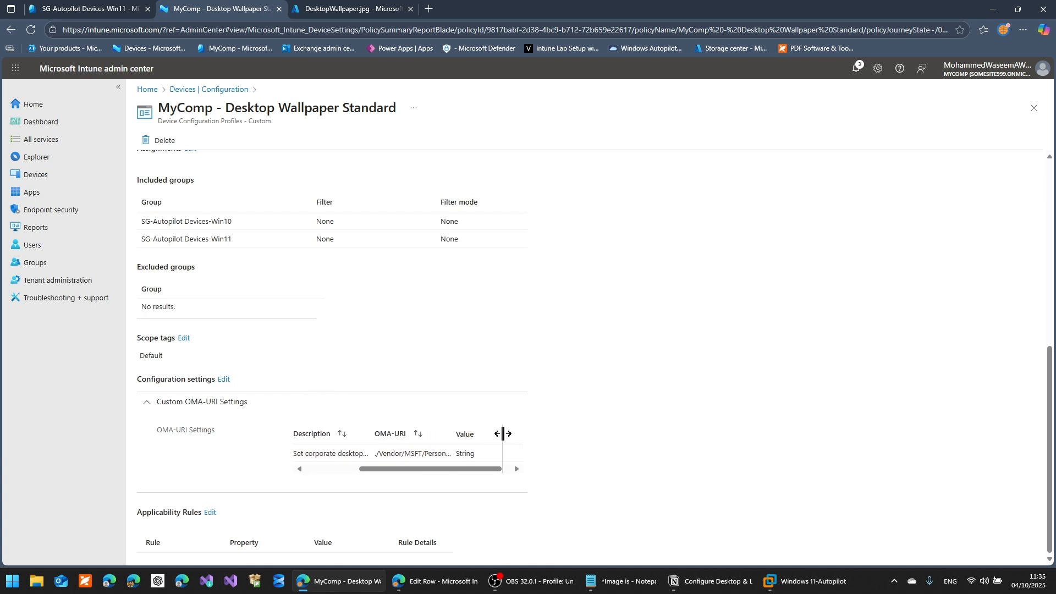
pyautogui.moveTo(502, 434); pyautogui.dragTo(504, 434)
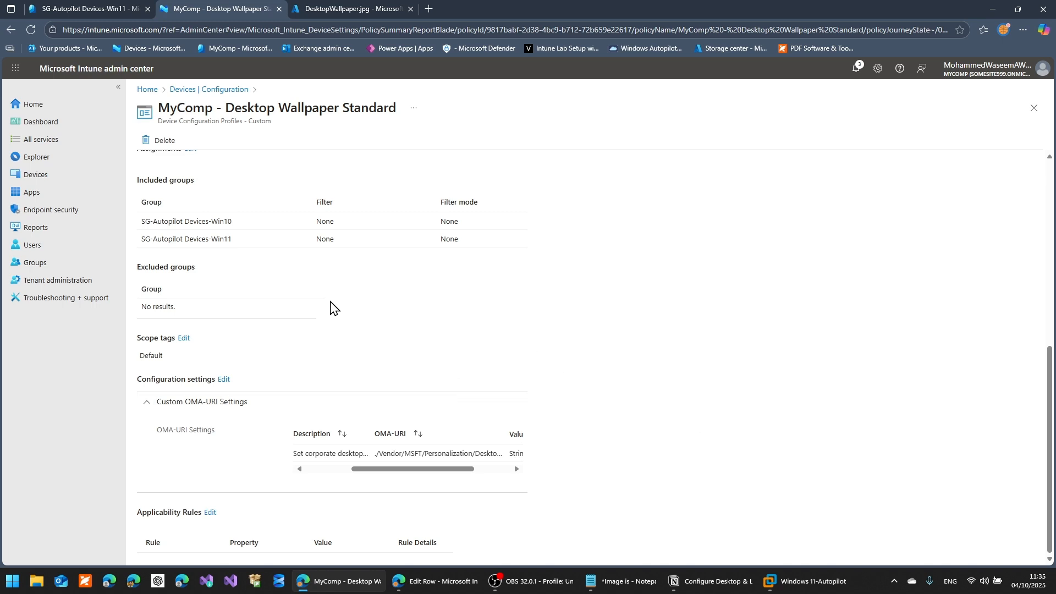
# Step: Copy the URL of the DesktopWallpaper.jpg blob in Azure and open it in a new browser tab to view the image
pyautogui.click(794, 581)
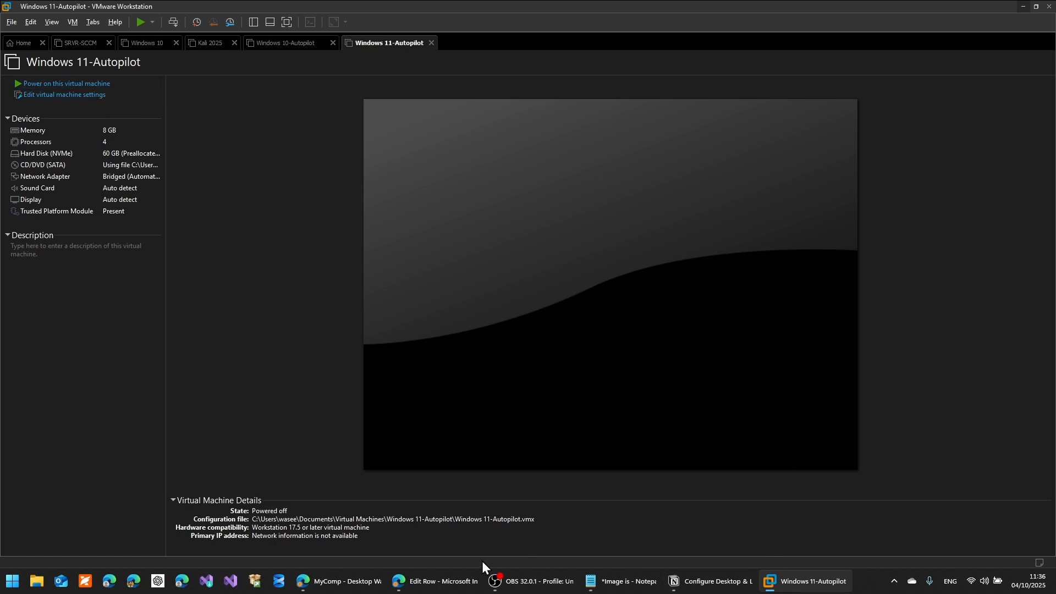
pyautogui.click(422, 583)
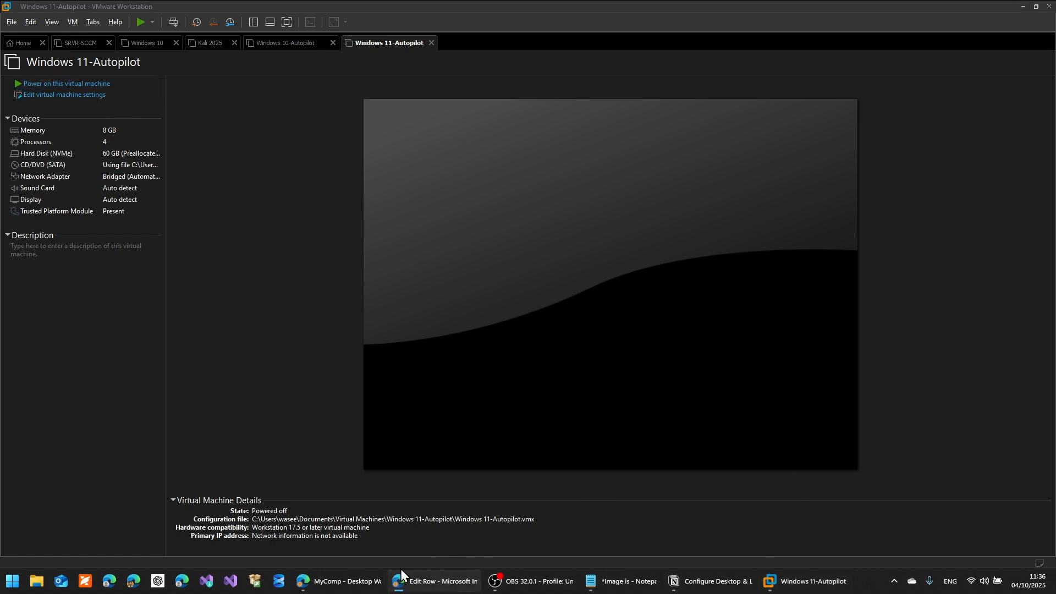
pyautogui.click(357, 581)
pyautogui.click(336, 8)
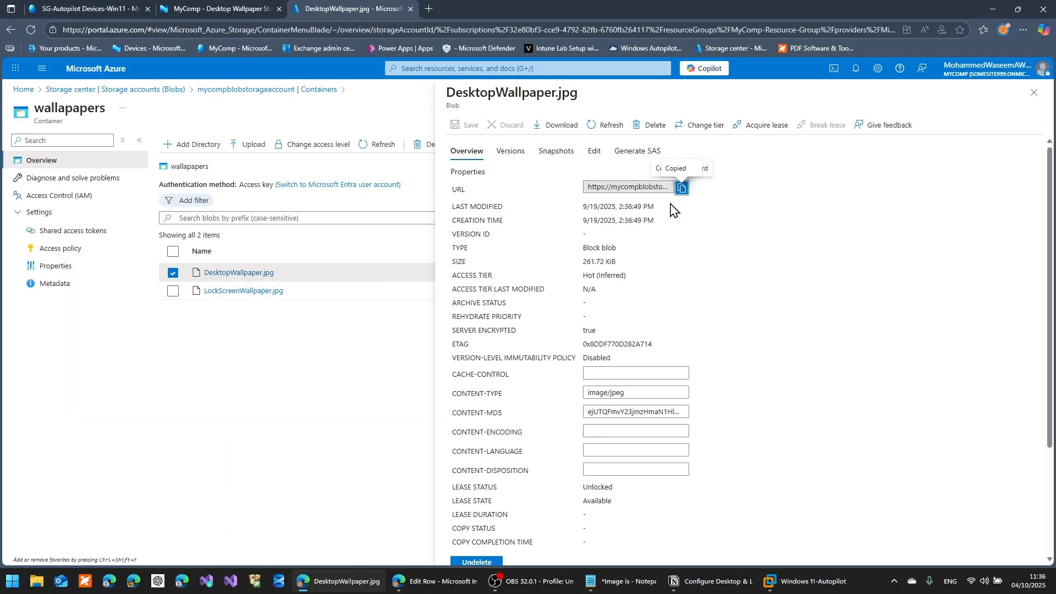
pyautogui.click(429, 8)
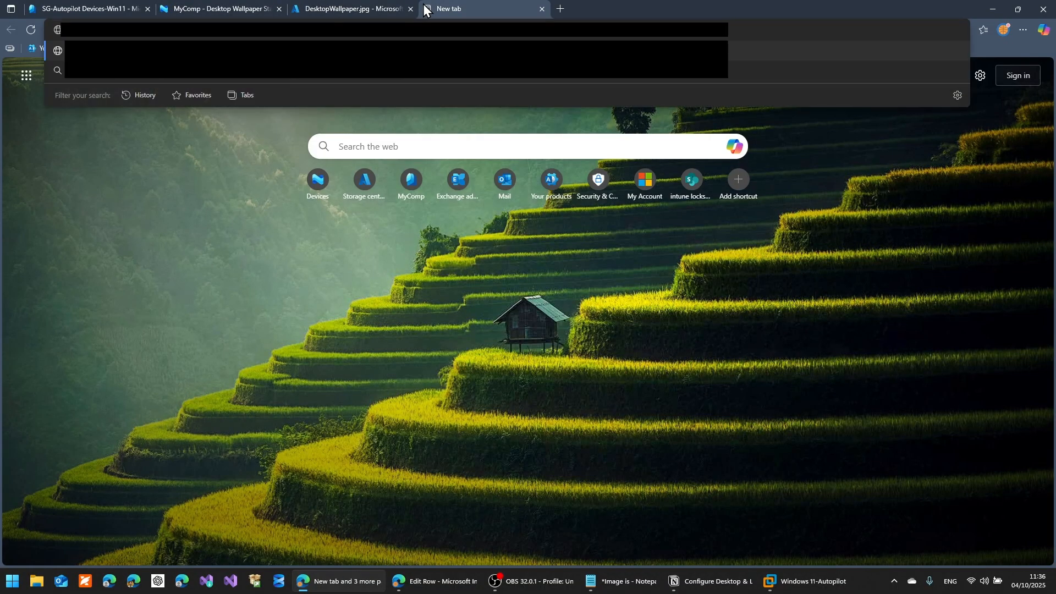
pyautogui.hotkey('ctrl', 'v')
pyautogui.press('Return')
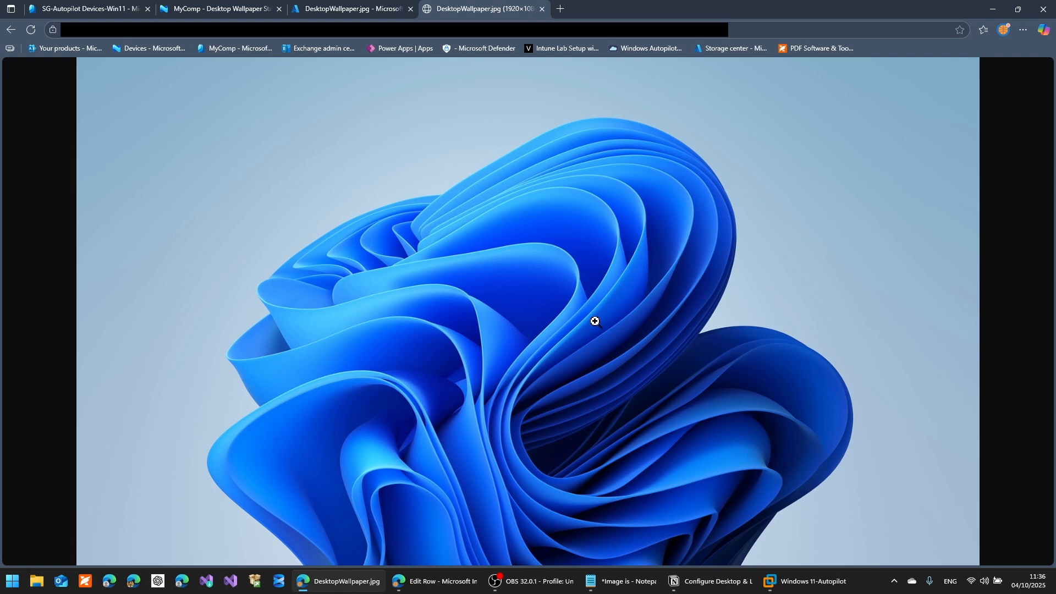
# Step: Switch to VMware Workstation and power on the Windows 11-Autopilot virtual machine
pyautogui.click(805, 582)
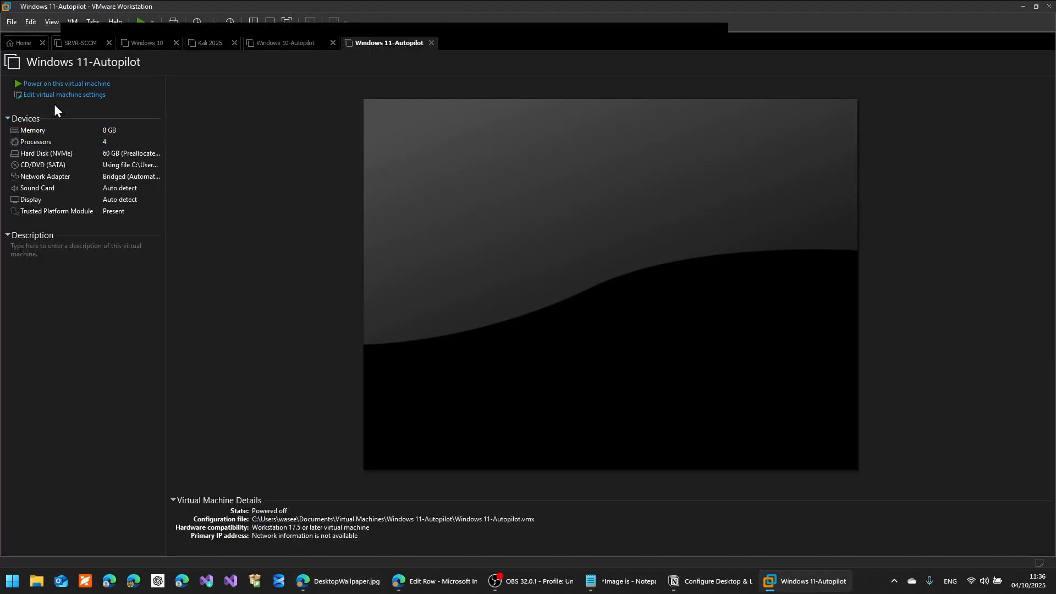
pyautogui.click(72, 83)
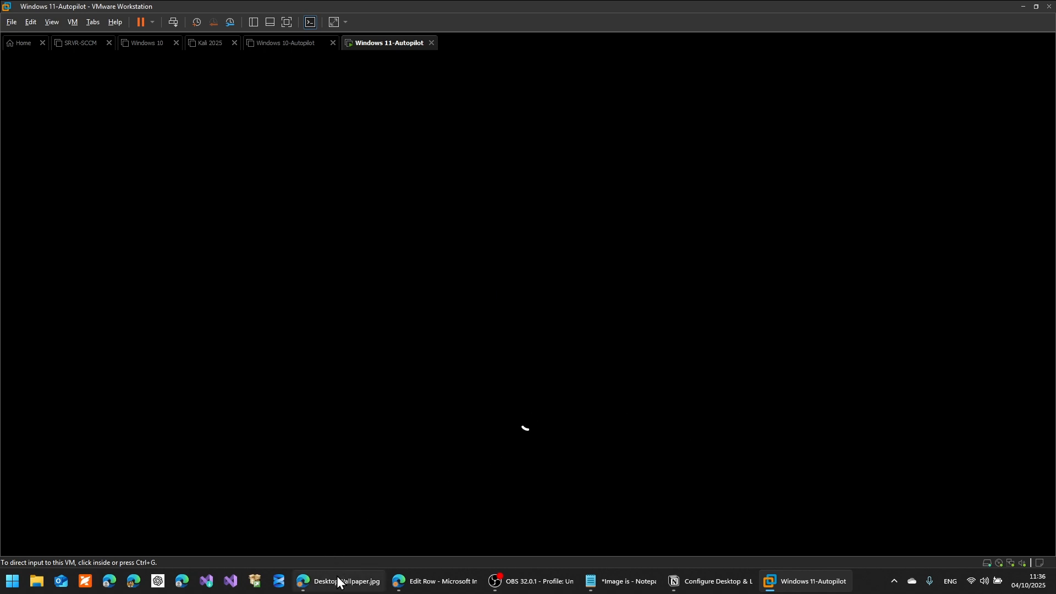
pyautogui.moveTo(338, 582)
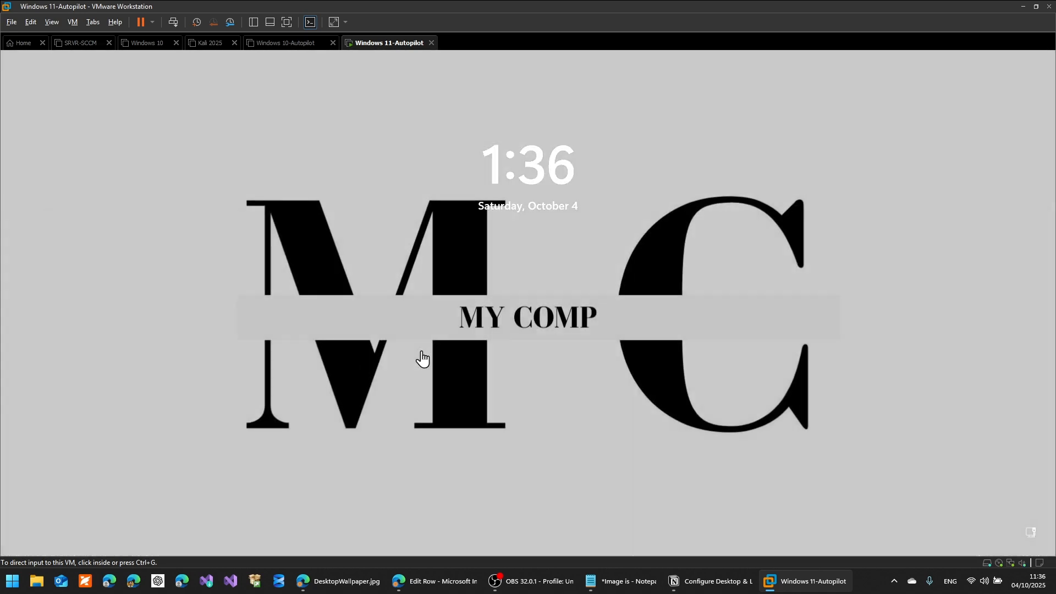
# Step: Dismiss the virtual machine's lock screen and sign in to Windows with the account password
pyautogui.click(422, 358)
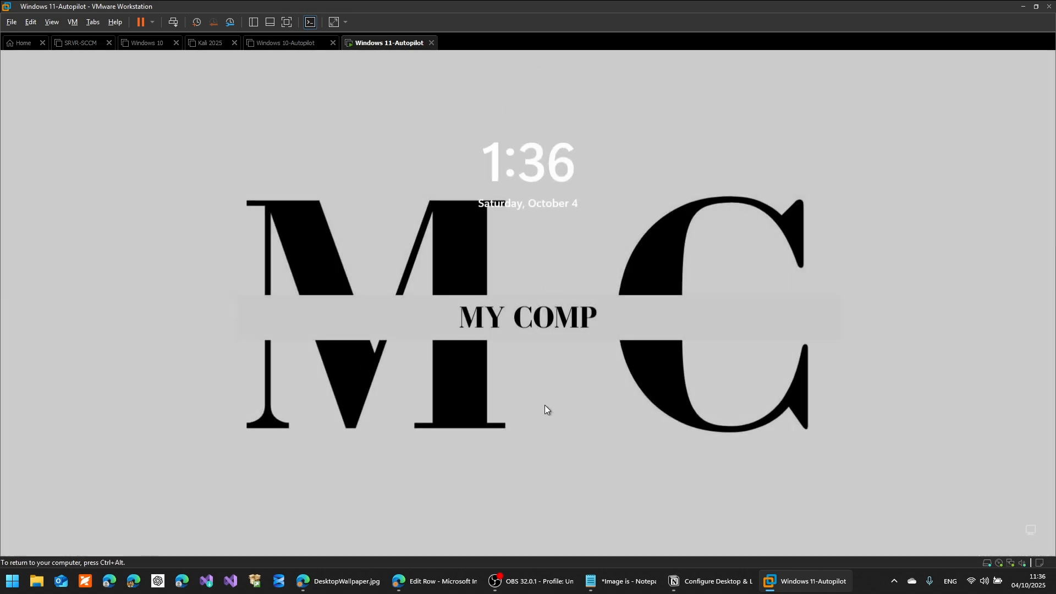
pyautogui.hotkey('ctrl', 'alt')
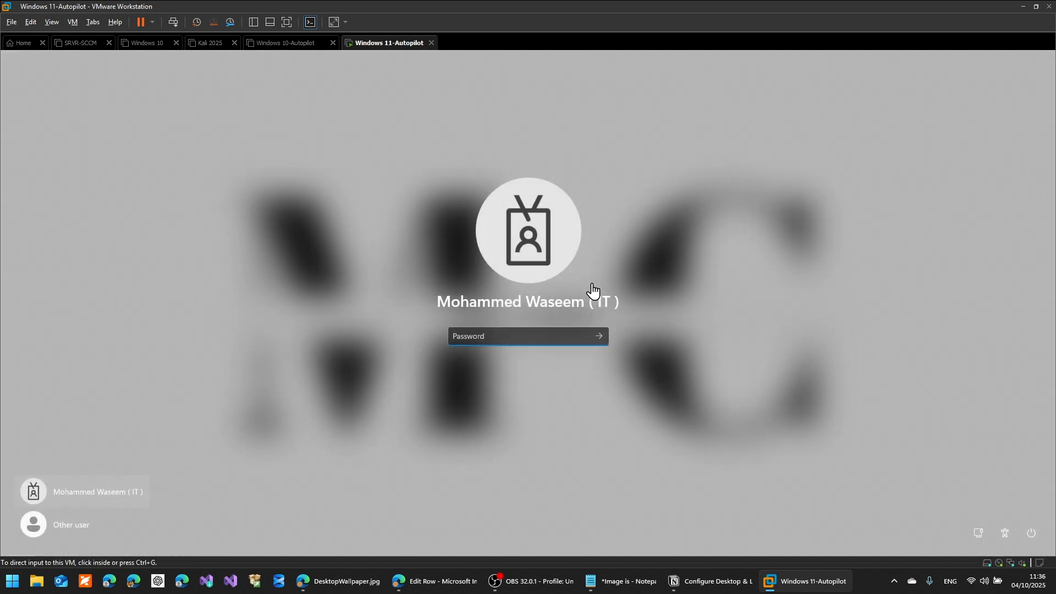
pyautogui.click(561, 332)
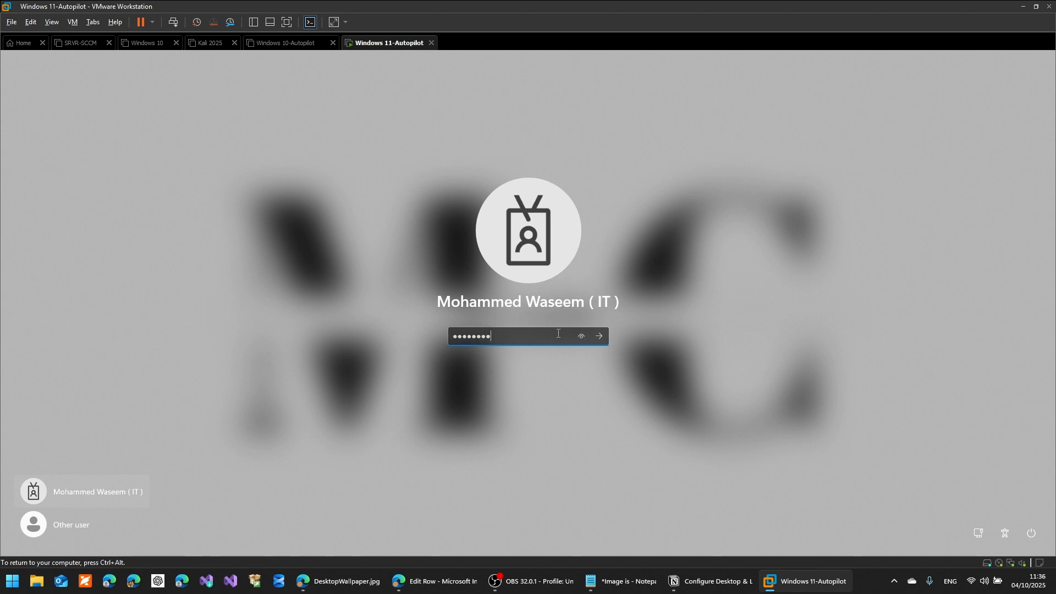
pyautogui.press('Return')
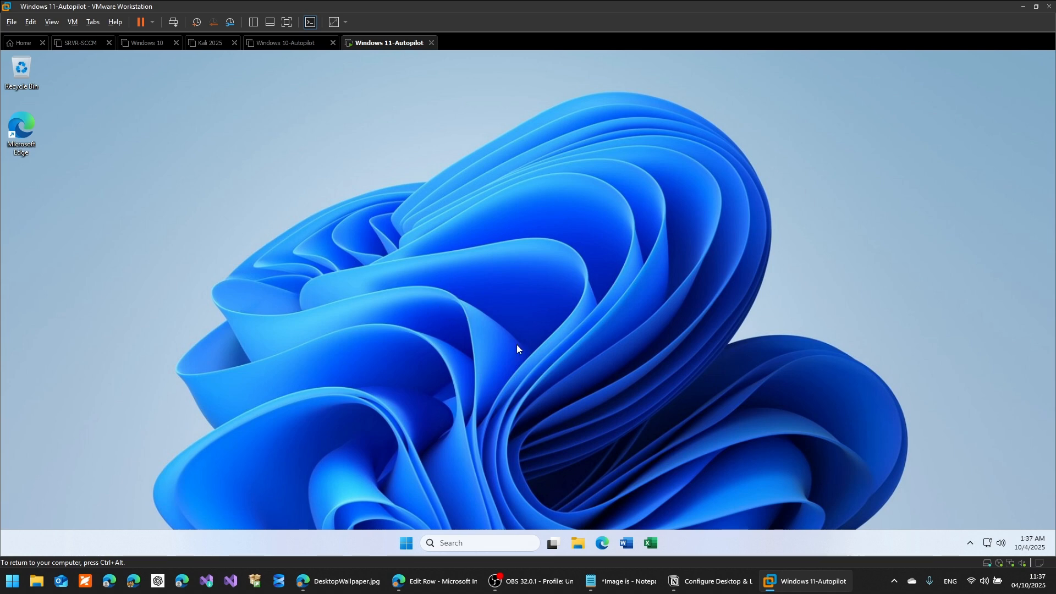
# Step: Search Windows in the virtual machine for work or and open the Access work or school settings
pyautogui.click(479, 537)
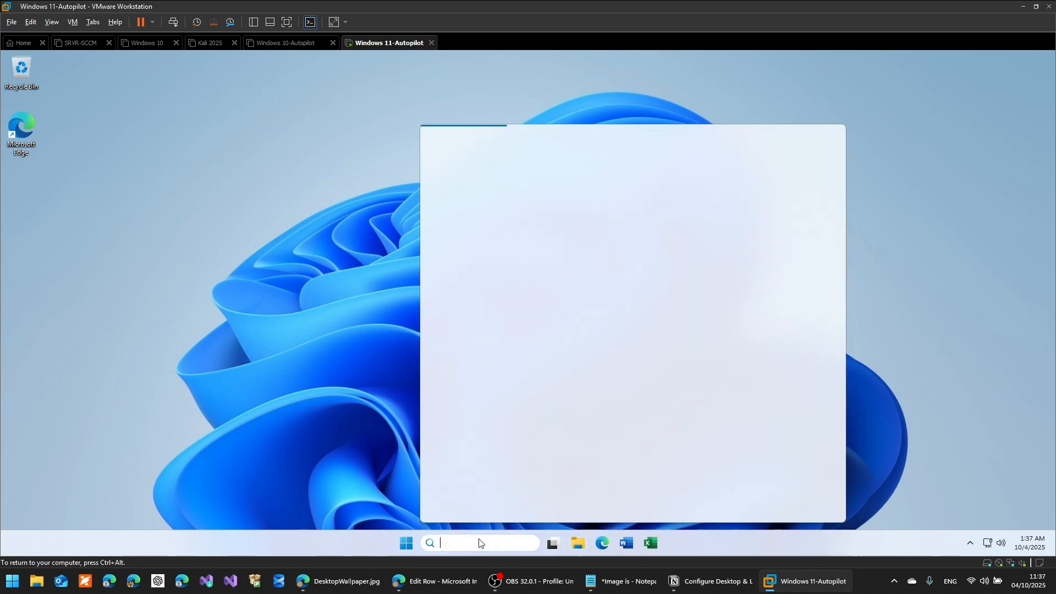
pyautogui.write('comp')
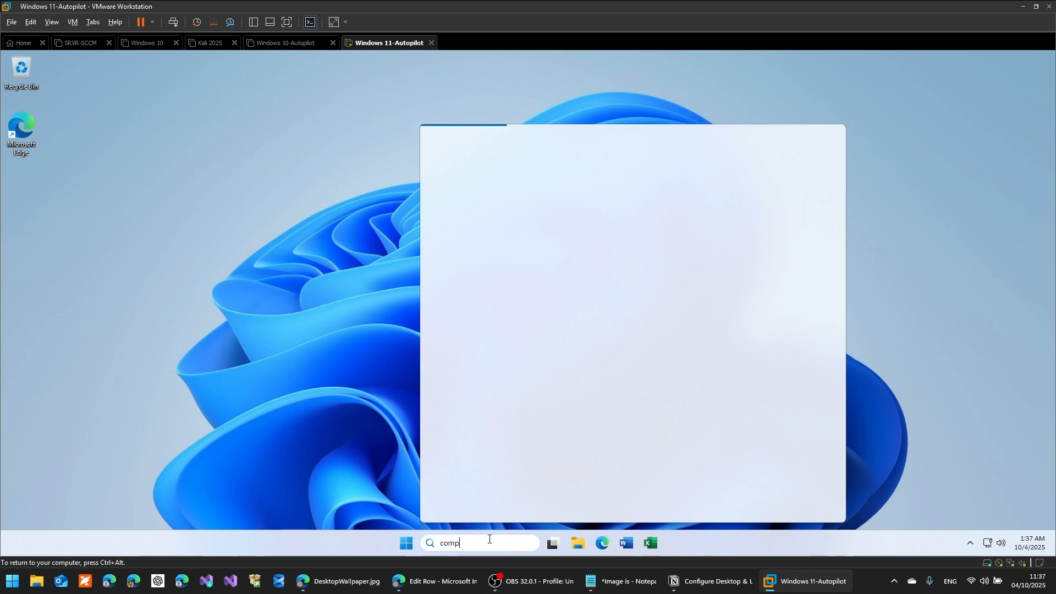
pyautogui.press('BackSpace')
pyautogui.press('BackSpace')
pyautogui.press('BackSpace')
pyautogui.press('BackSpace')
pyautogui.write('work or')
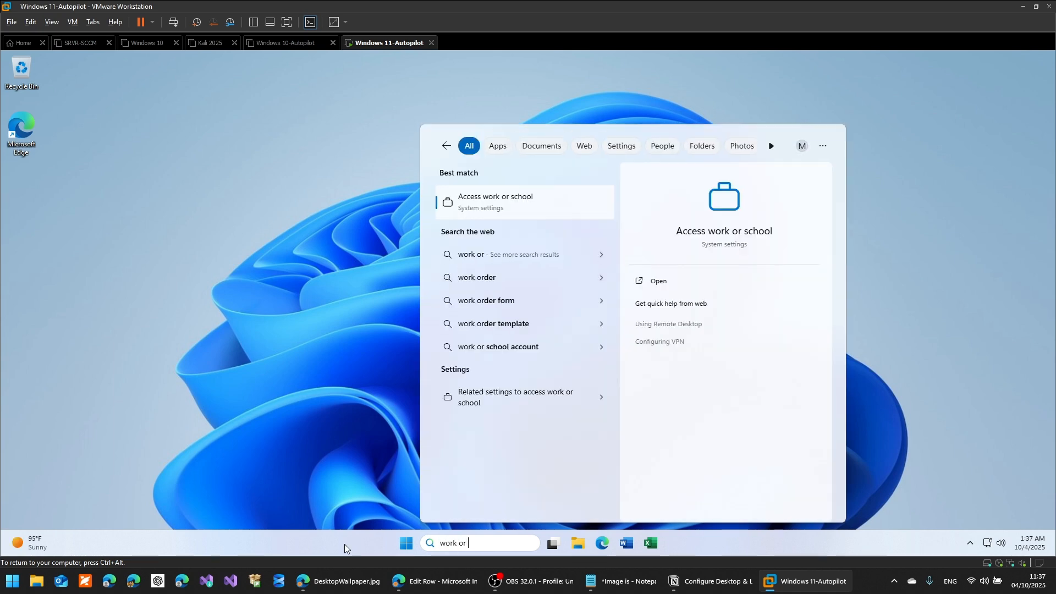
pyautogui.press('Return')
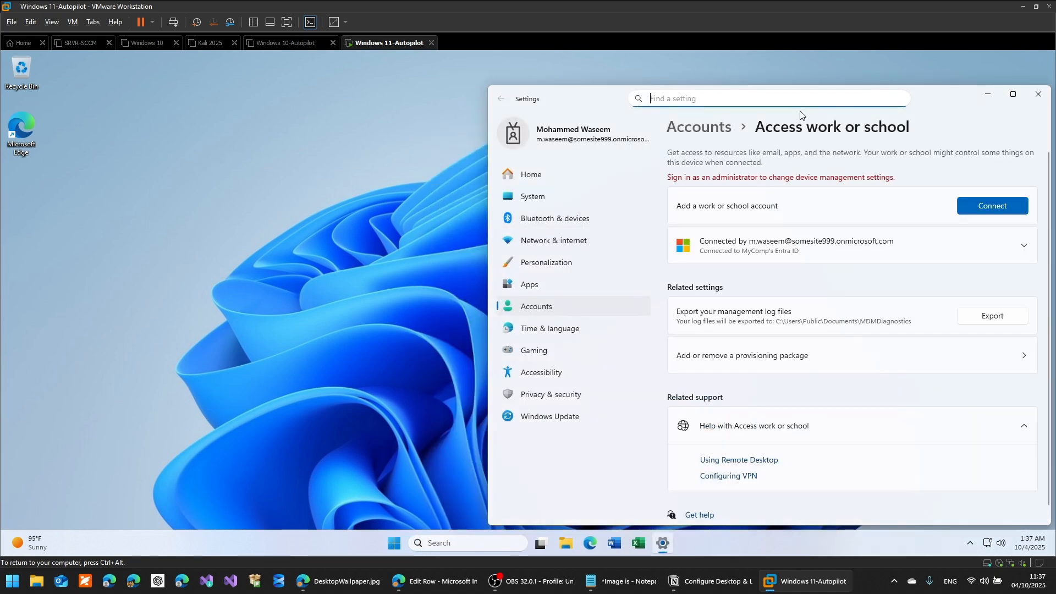
# Step: Open the management info of the connected work account, start a device sync and move the Settings window toward the desktop's centre
pyautogui.click(803, 256)
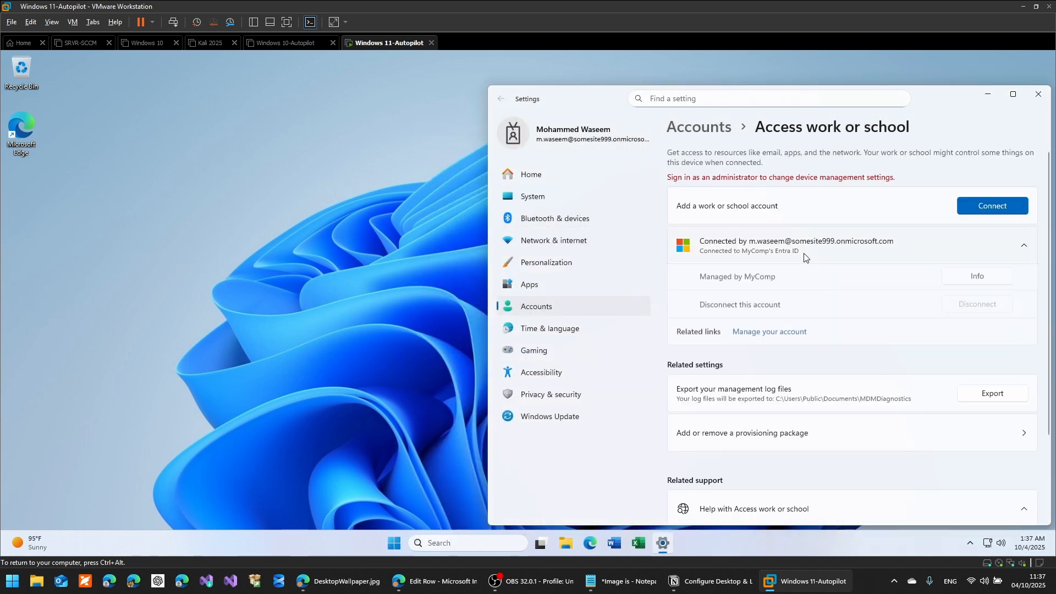
pyautogui.click(962, 281)
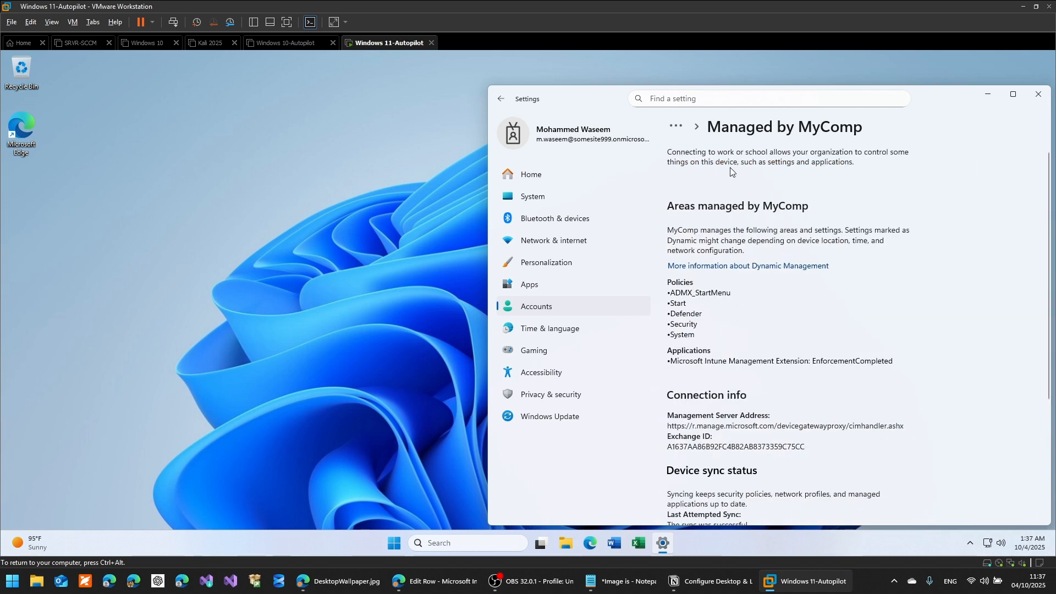
pyautogui.scroll(-3, 742, 327)
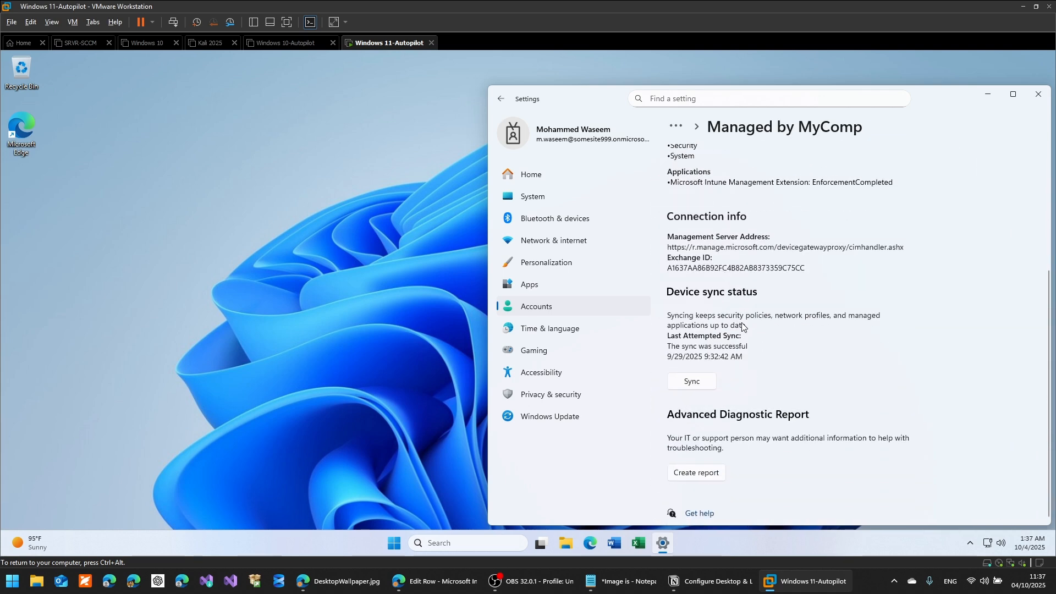
pyautogui.click(688, 382)
pyautogui.moveTo(923, 93); pyautogui.dragTo(698, 85)
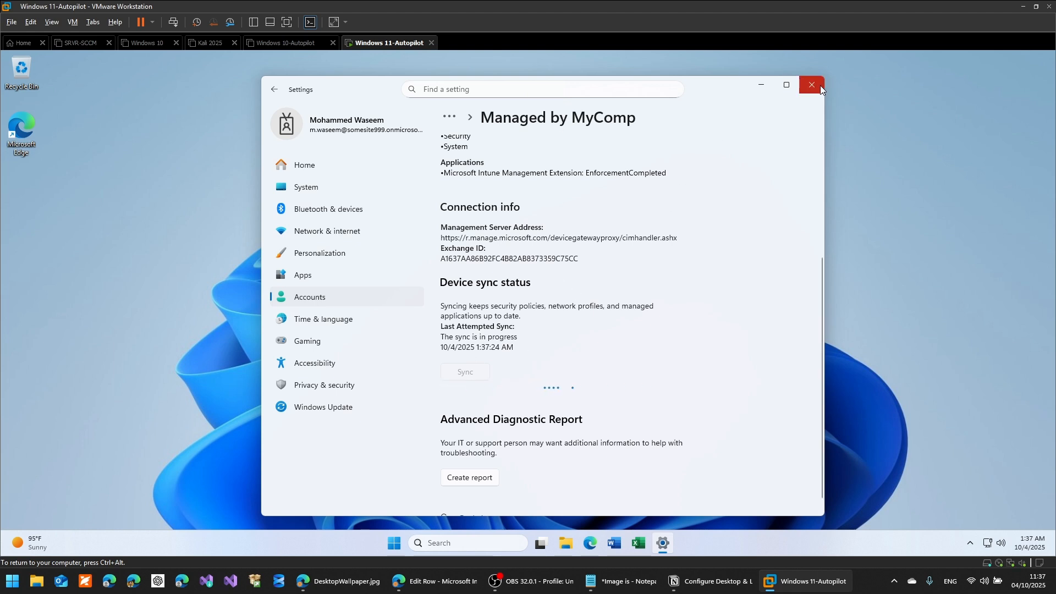
# Step: Open Registry Editor and go to the key HKEY_LOCAL_MACHINE\SOFTWARE\Microsoft\Windows\CurrentVersion\PersonalizationCSP
pyautogui.click(462, 538)
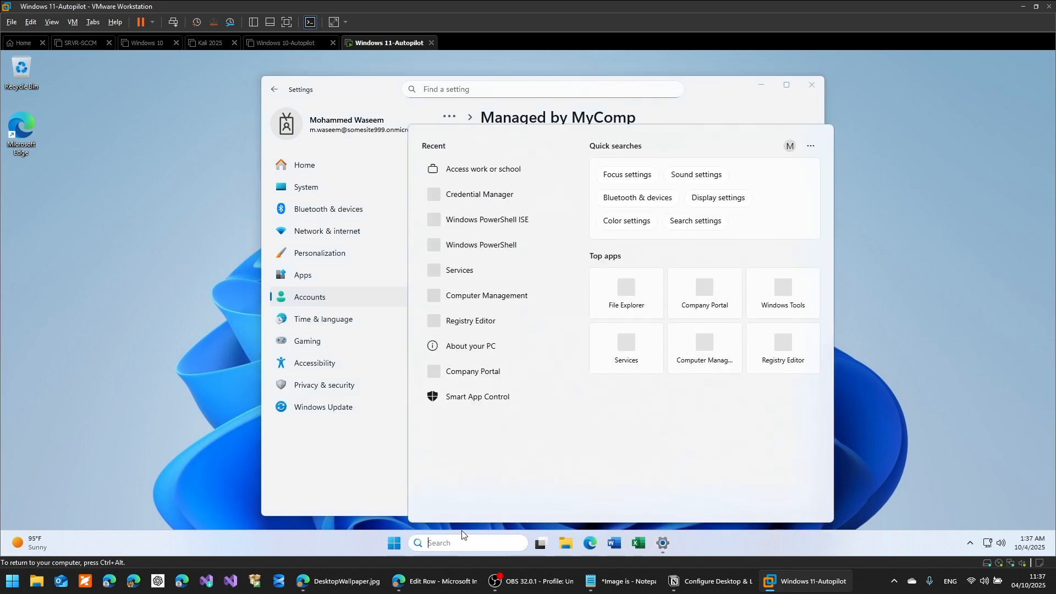
pyautogui.write('reged')
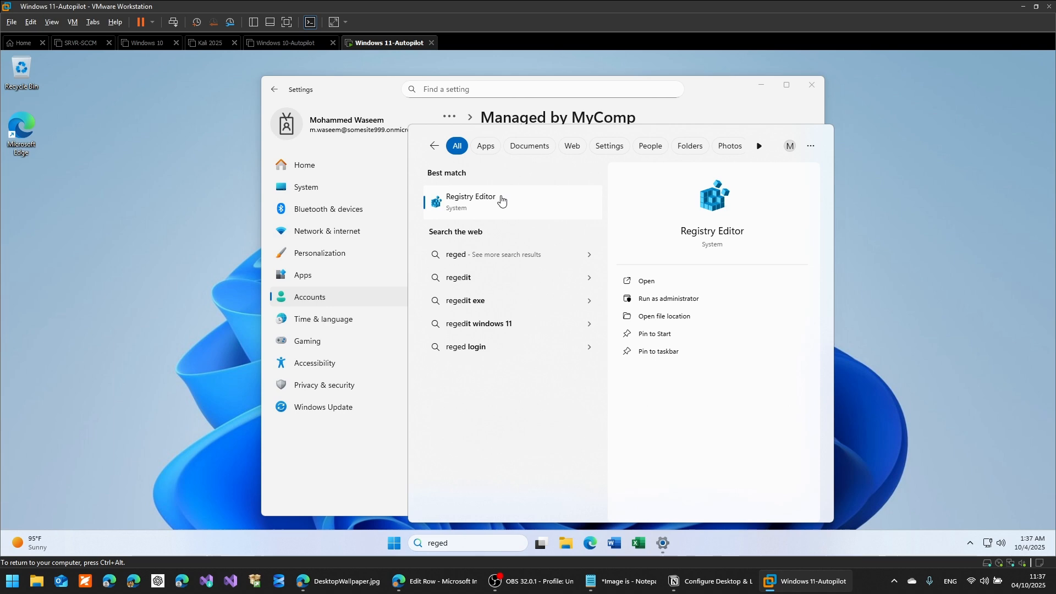
pyautogui.click(502, 201)
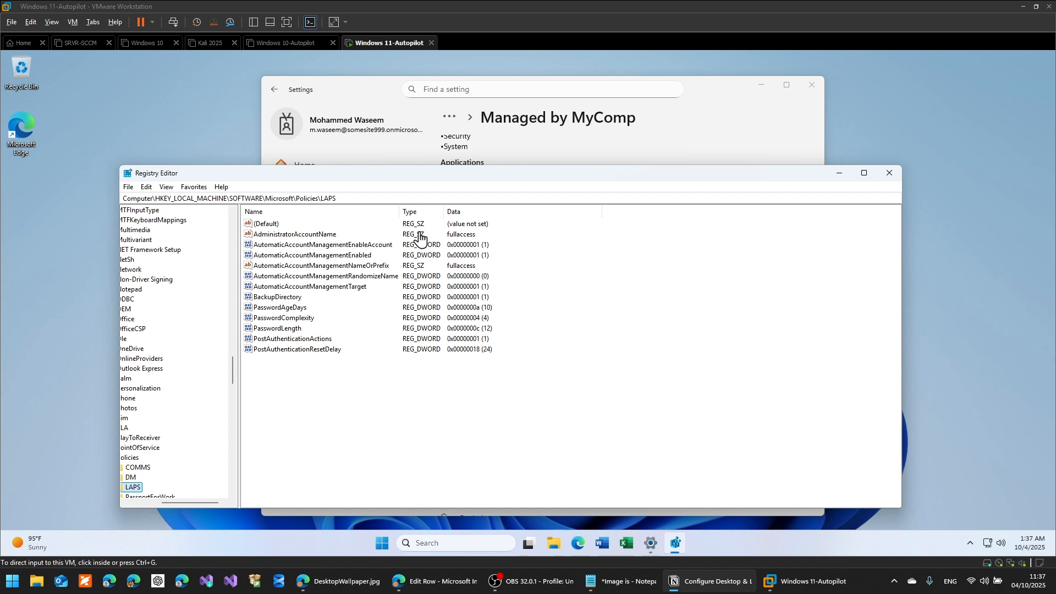
pyautogui.click(343, 199)
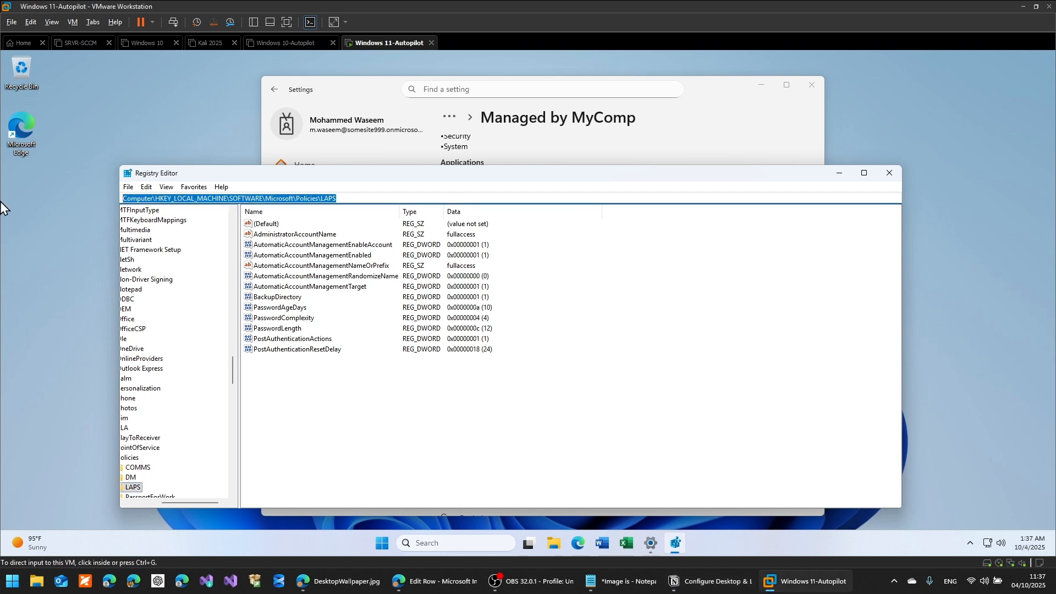
pyautogui.click(28, 22)
pyautogui.click(67, 64)
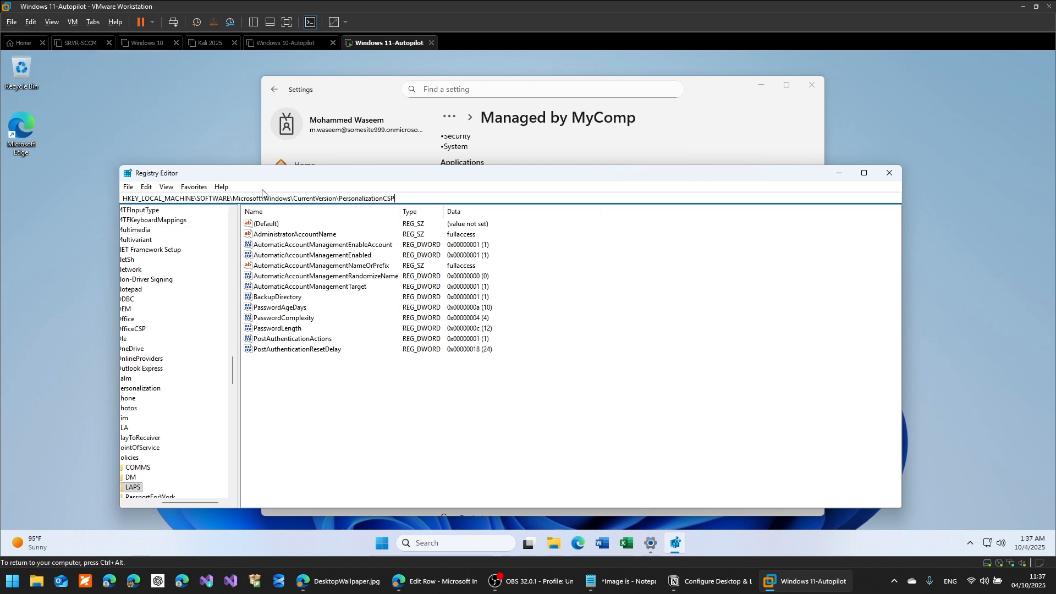
pyautogui.press('Return')
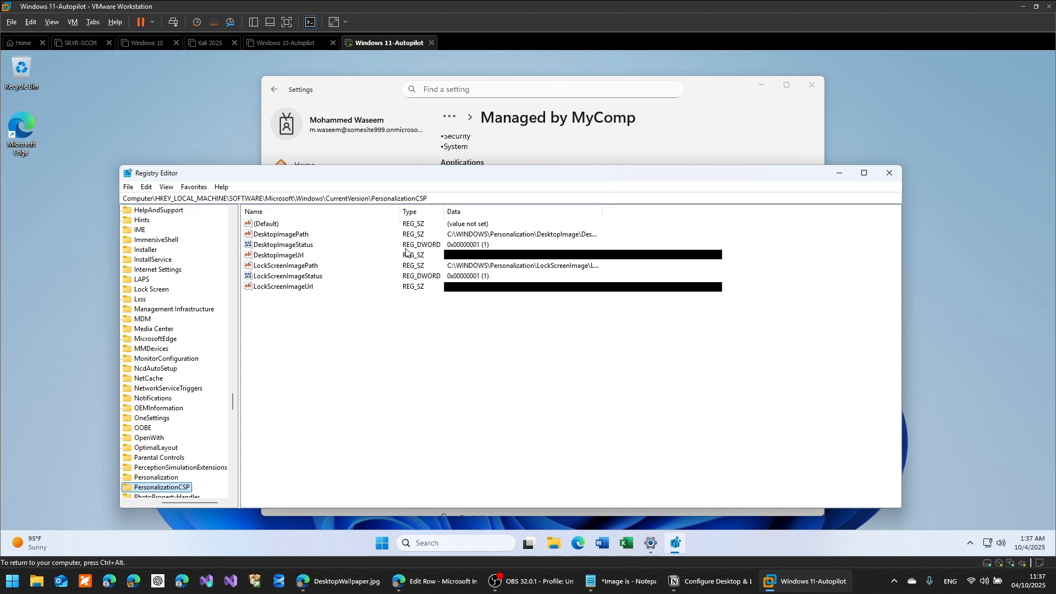
# Step: Widen the Data column, examine the DesktopImagePath, DesktopImageStatus and DesktopImageUrl values, and close Registry Editor and Settings
pyautogui.click(306, 236)
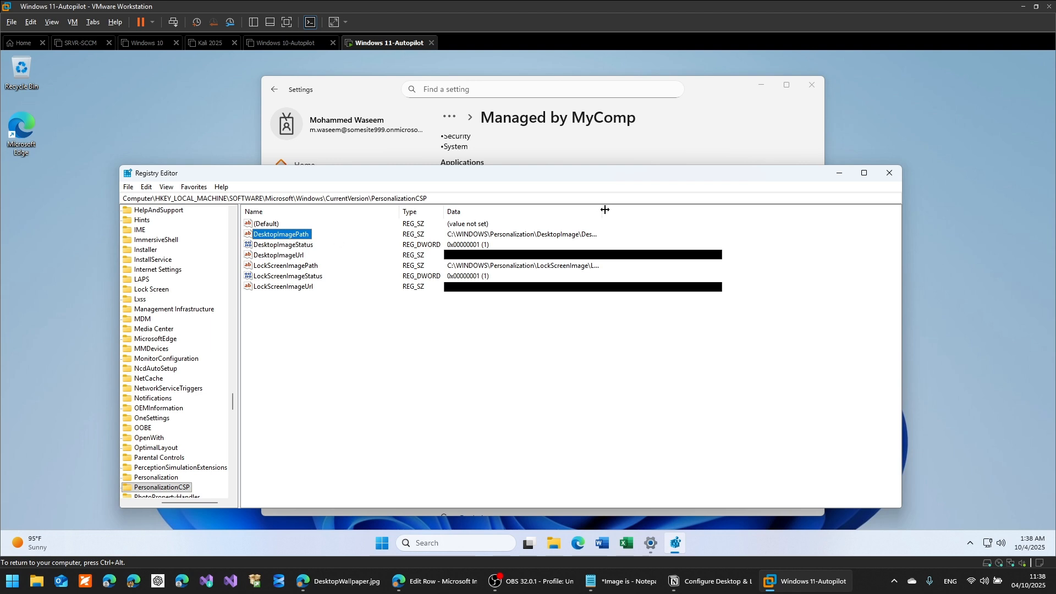
pyautogui.moveTo(605, 209); pyautogui.dragTo(669, 210)
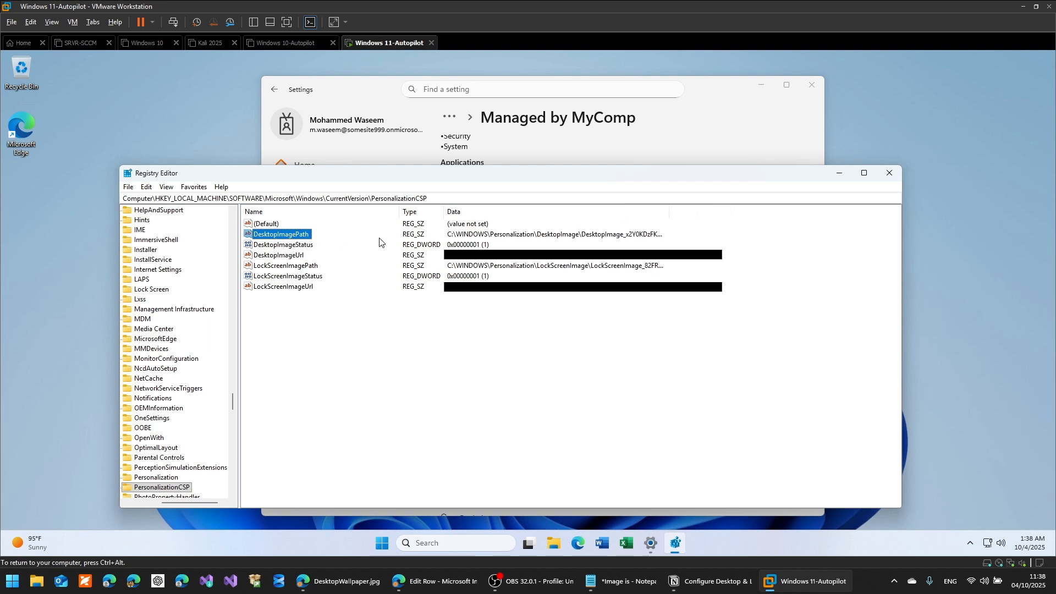
pyautogui.click(260, 257)
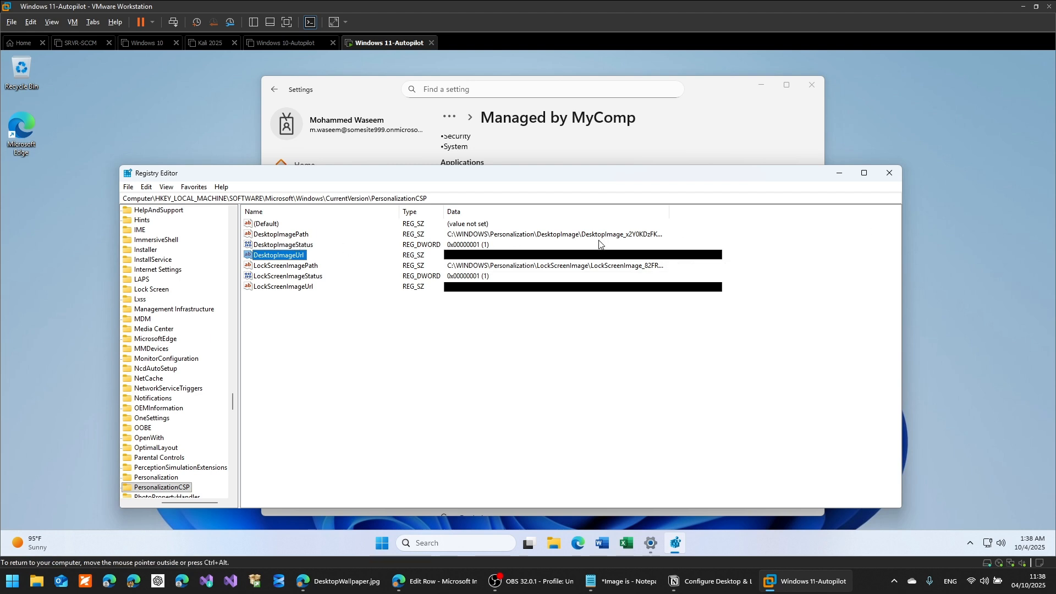
pyautogui.click(449, 245)
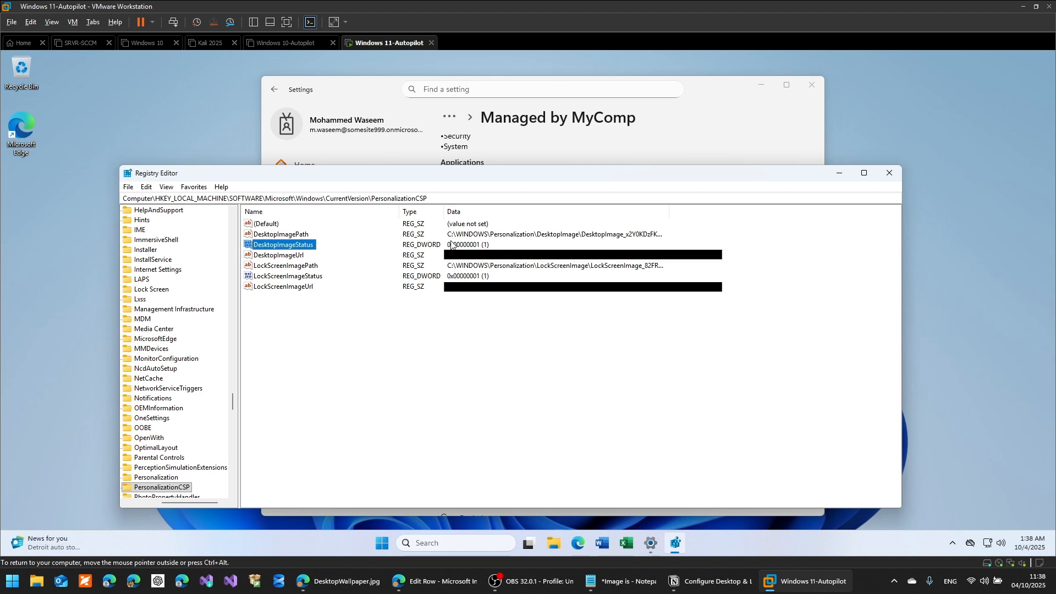
pyautogui.click(297, 236)
pyautogui.click(297, 246)
pyautogui.click(302, 239)
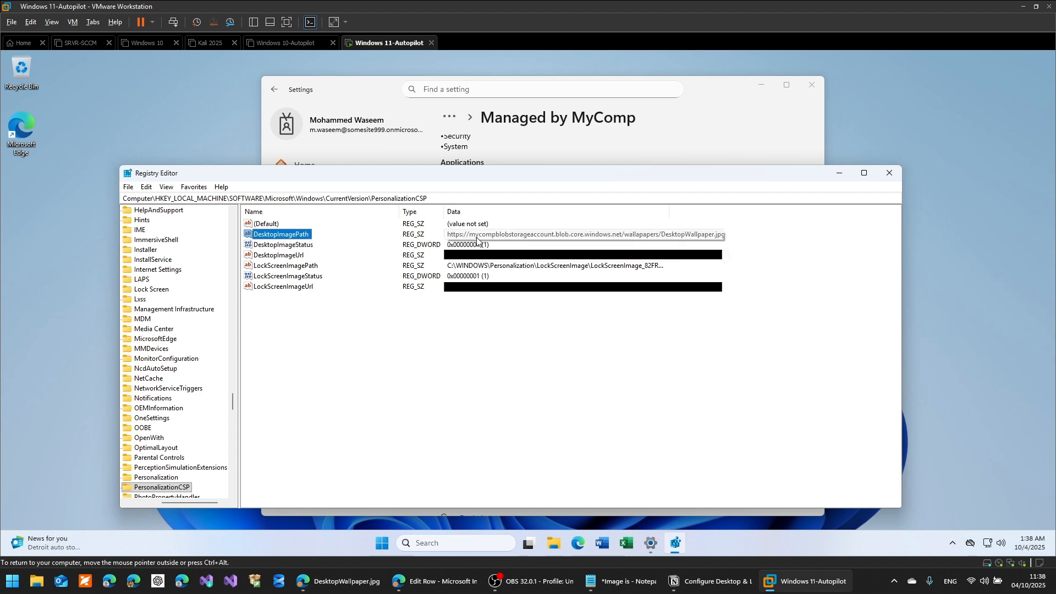
pyautogui.click(530, 240)
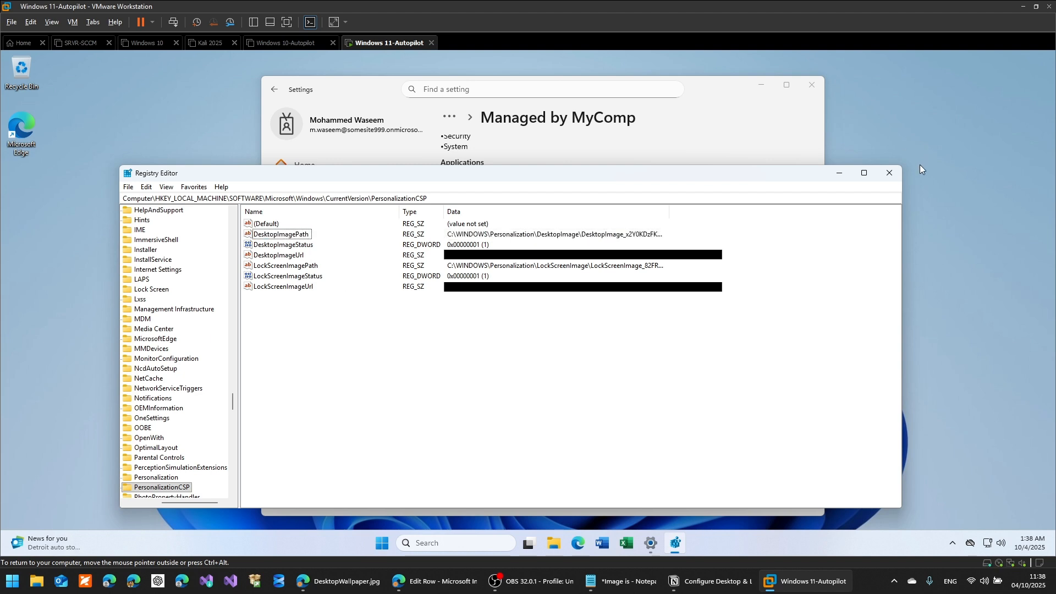
pyautogui.click(889, 173)
pyautogui.click(811, 84)
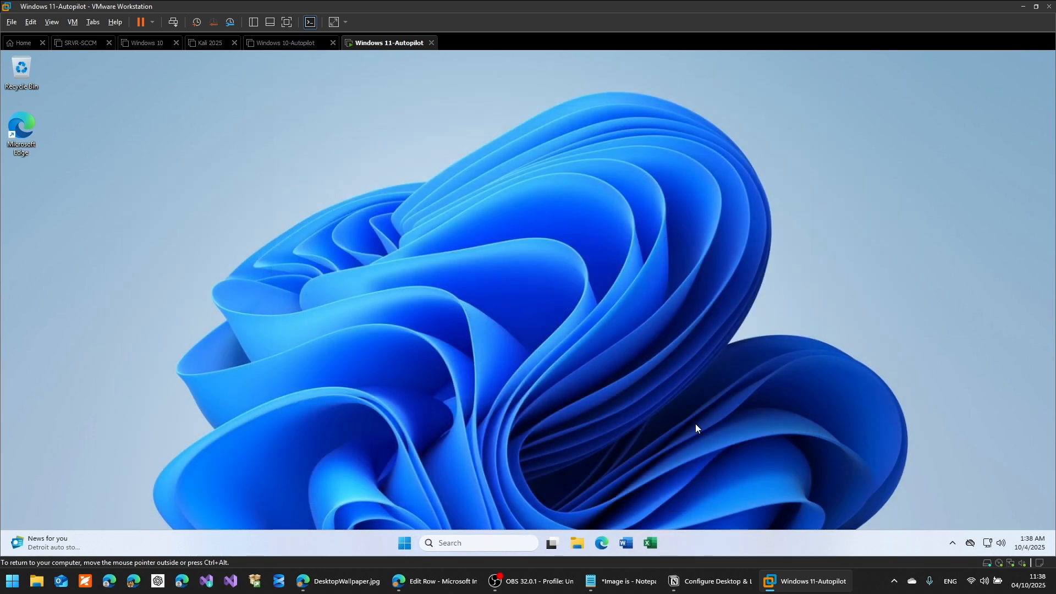